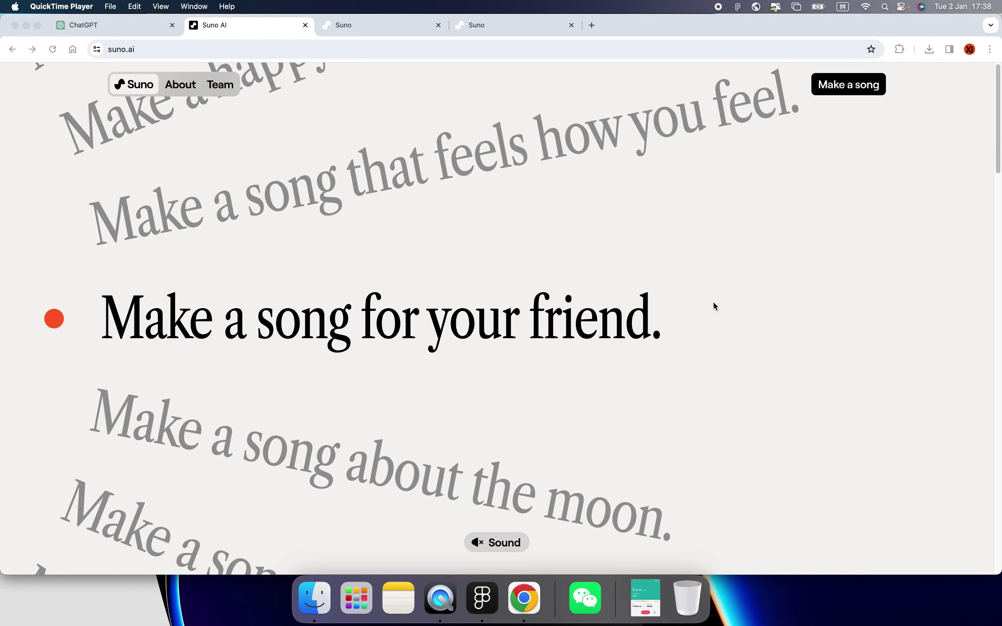
Look through the Suno homepage's song ideas down to the "Make a song with Suno" section
click(673, 273)
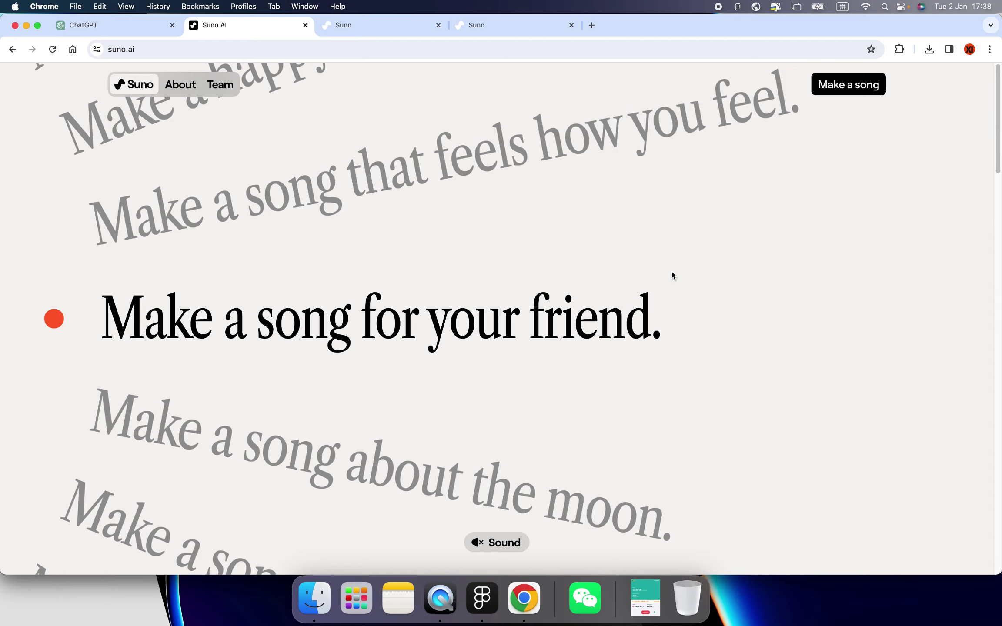
scroll(670, 273, down, 10)
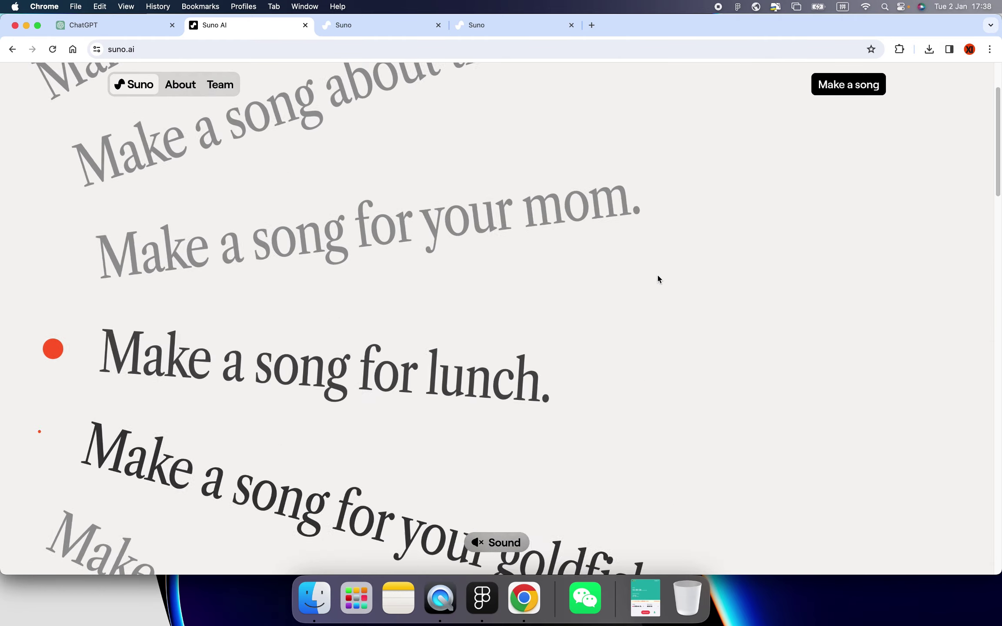
scroll(658, 278, up, 3)
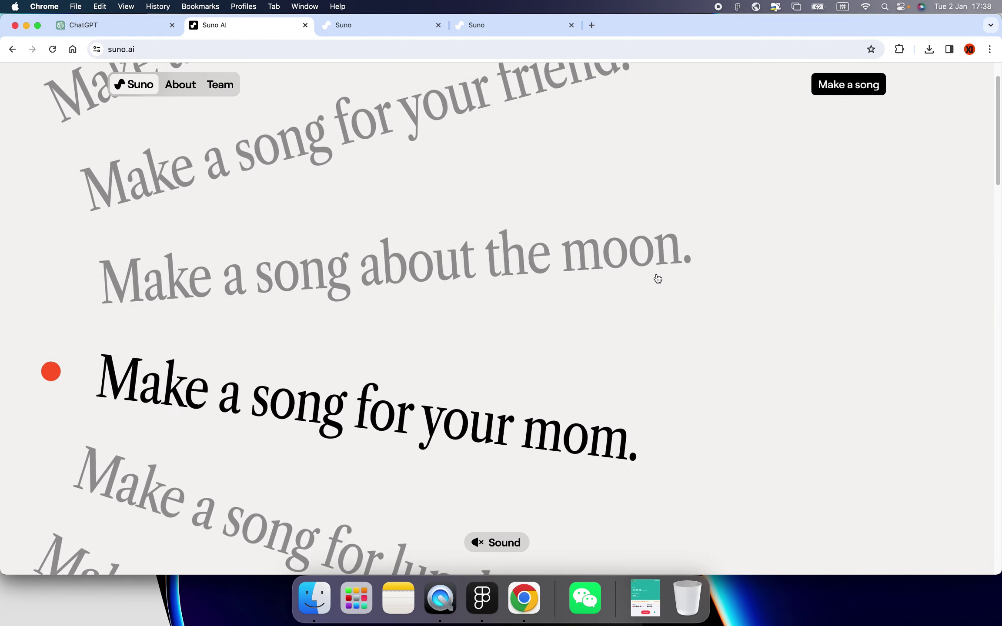
scroll(658, 279, up, 3)
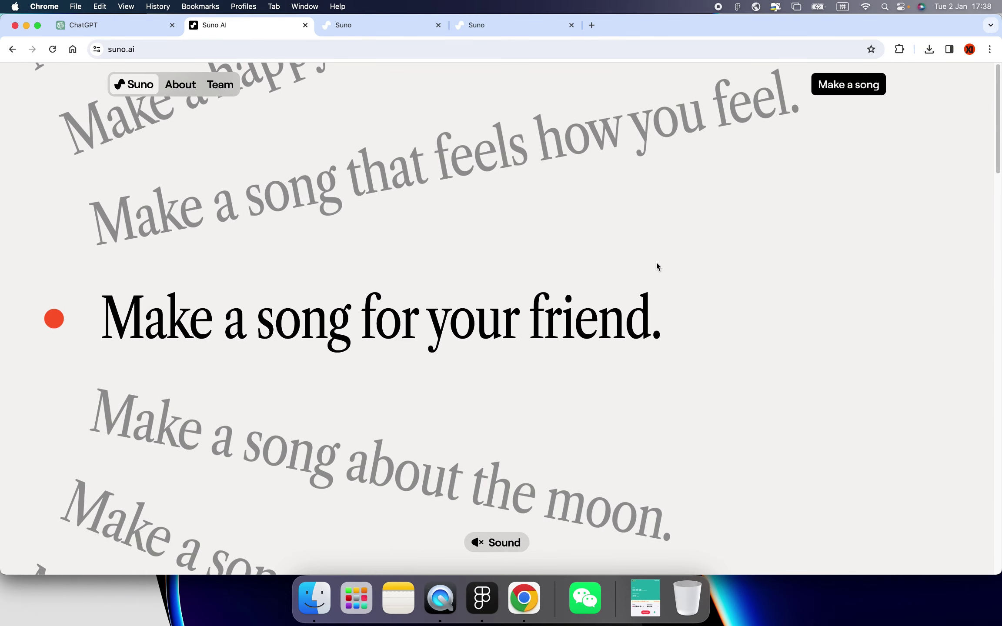
scroll(658, 270, down, 5)
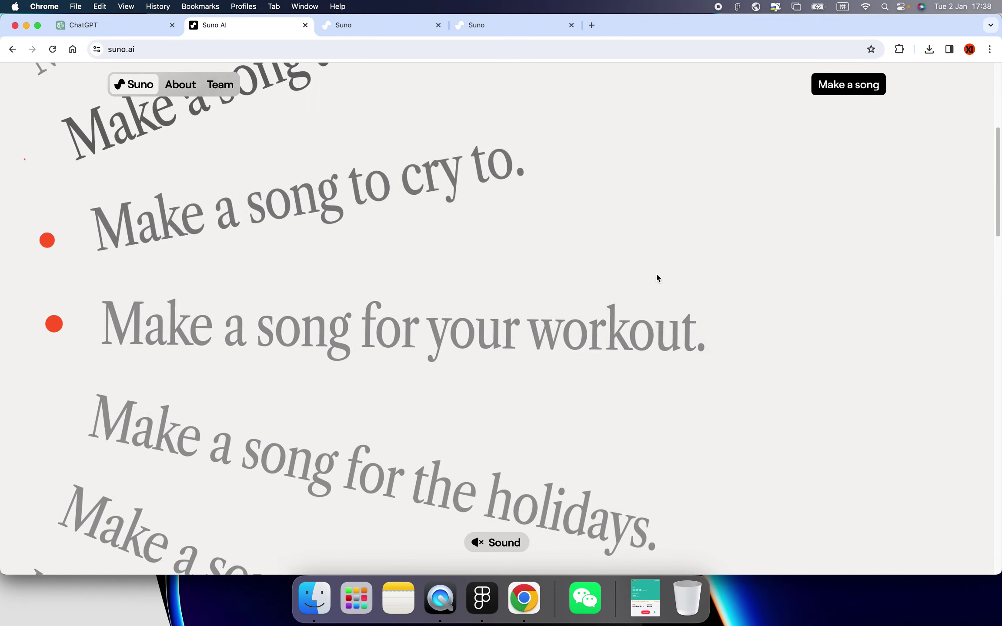
scroll(648, 274, up, 2)
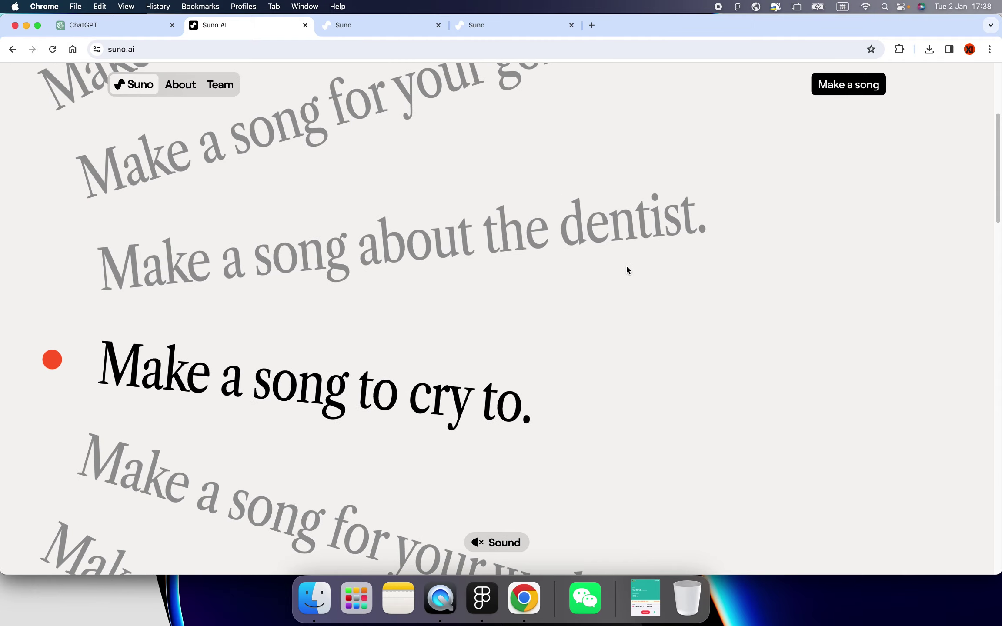
scroll(627, 269, up, 1)
scroll(629, 277, down, 2)
scroll(629, 277, down, 3)
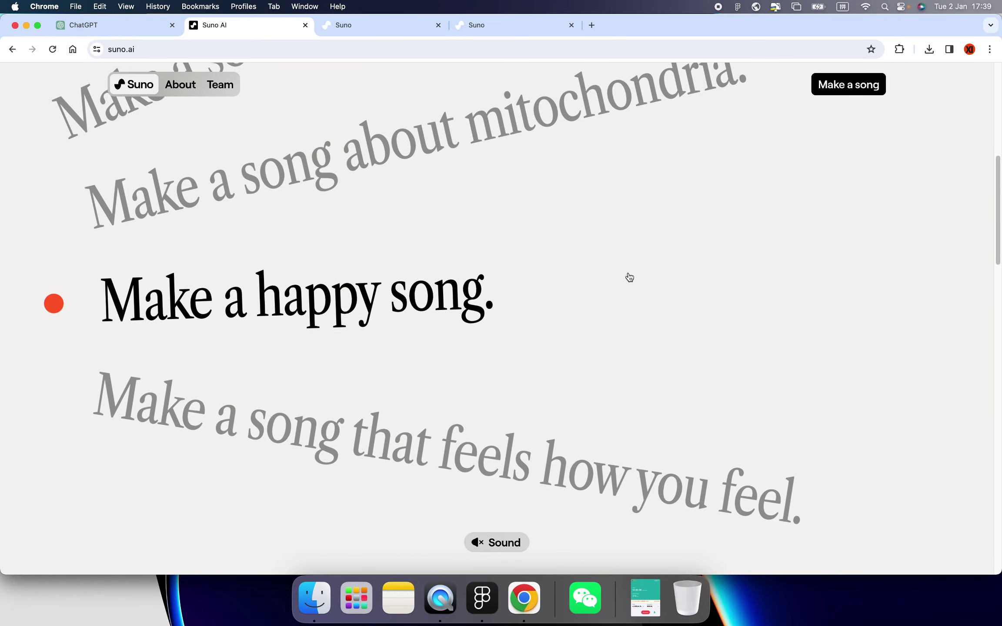
scroll(629, 277, down, 3)
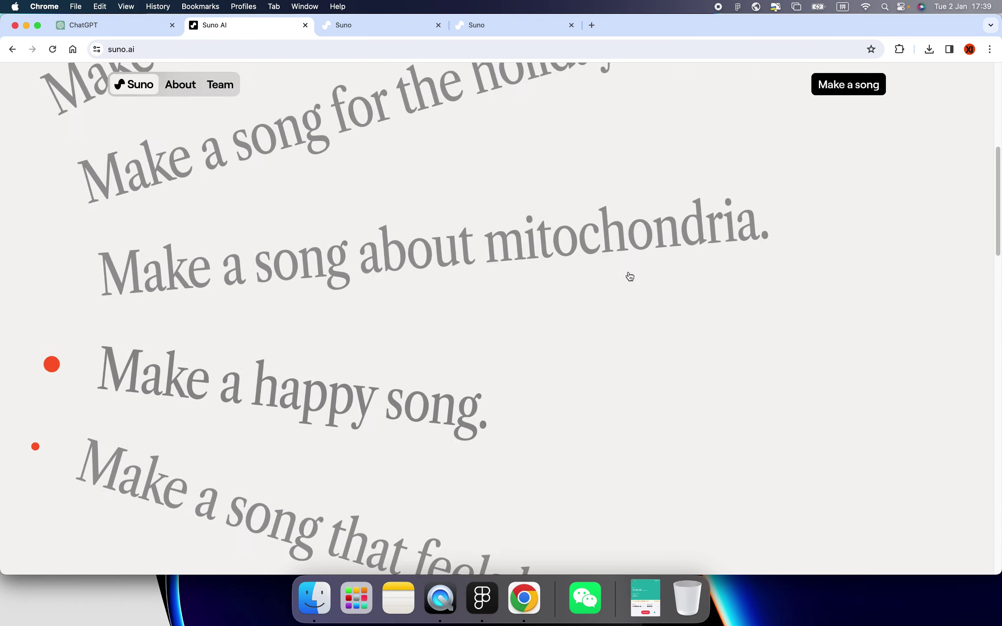
scroll(628, 271, up, 4)
scroll(629, 272, up, 4)
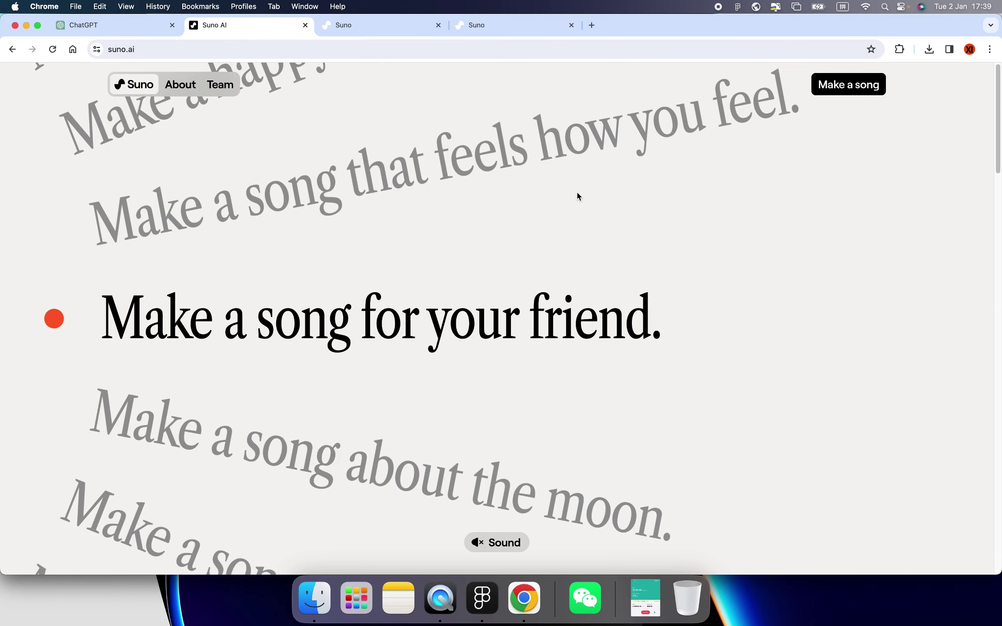
scroll(508, 204, down, 10)
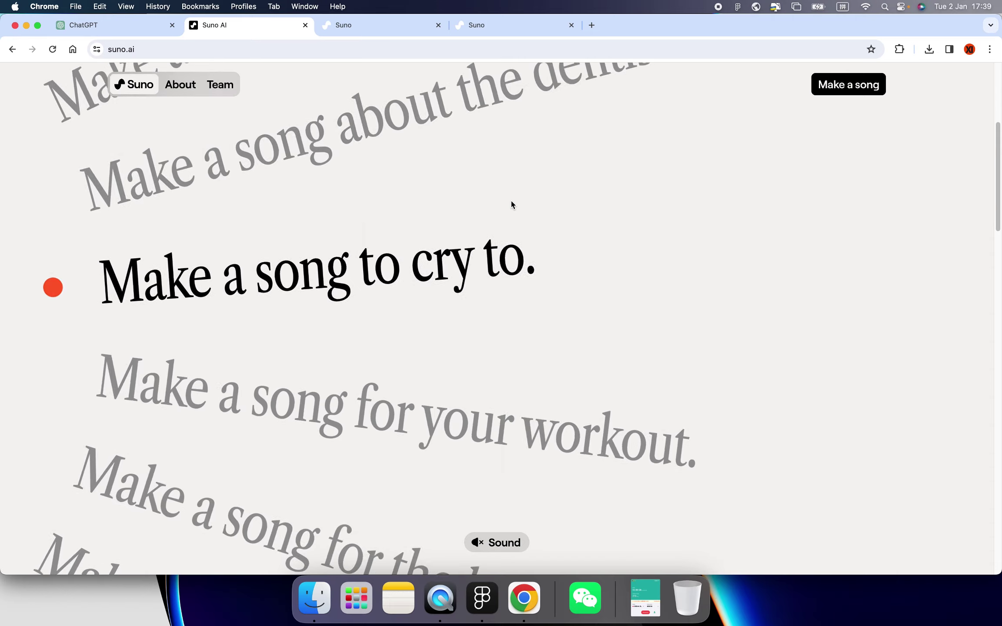
scroll(512, 201, down, 10)
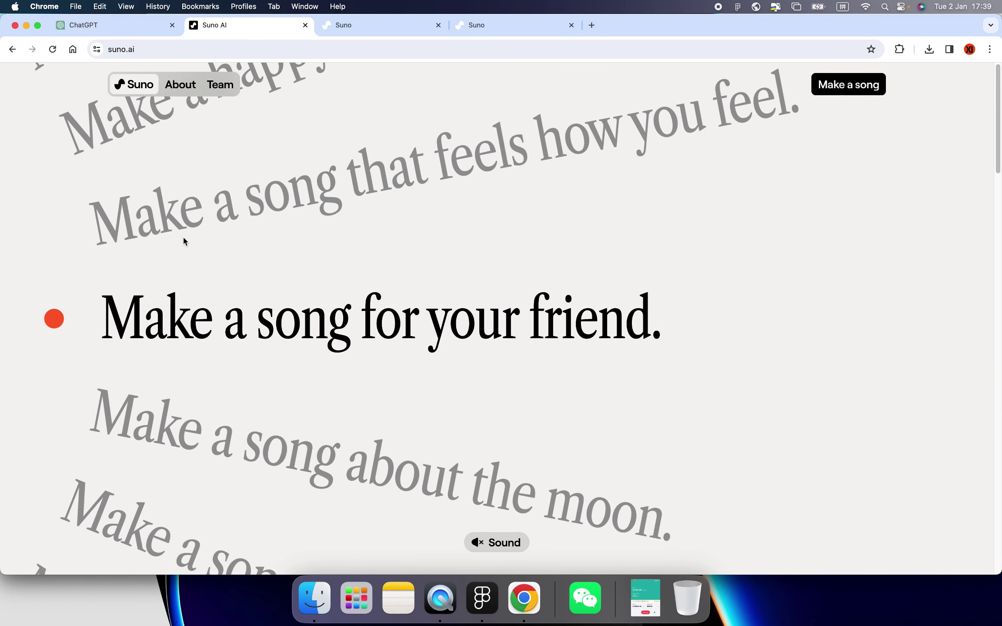
scroll(364, 251, down, 5)
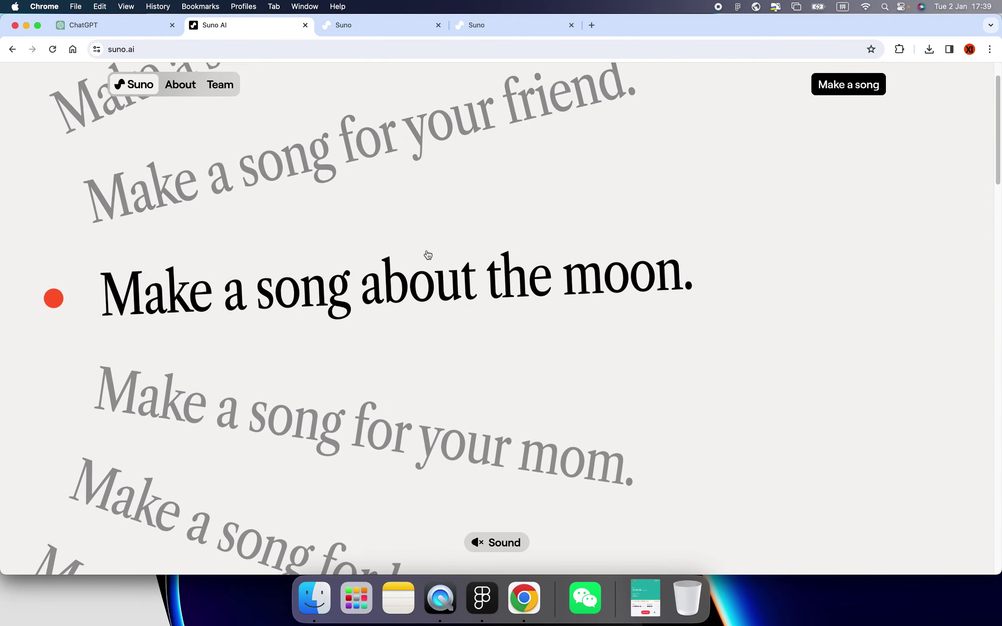
scroll(427, 255, down, 3)
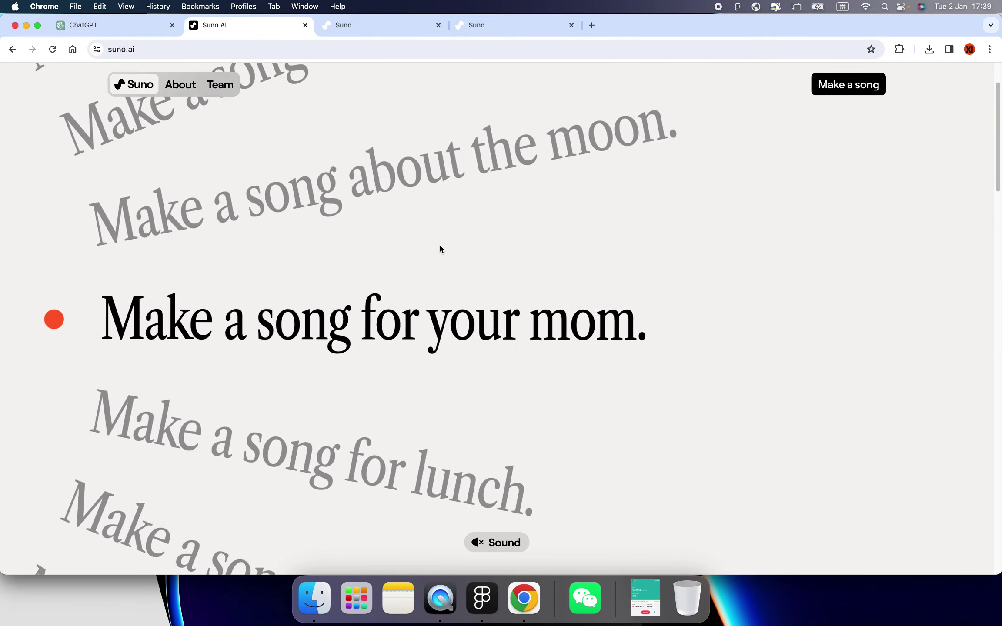
scroll(440, 246, down, 4)
scroll(439, 245, up, 4)
scroll(440, 247, down, 2)
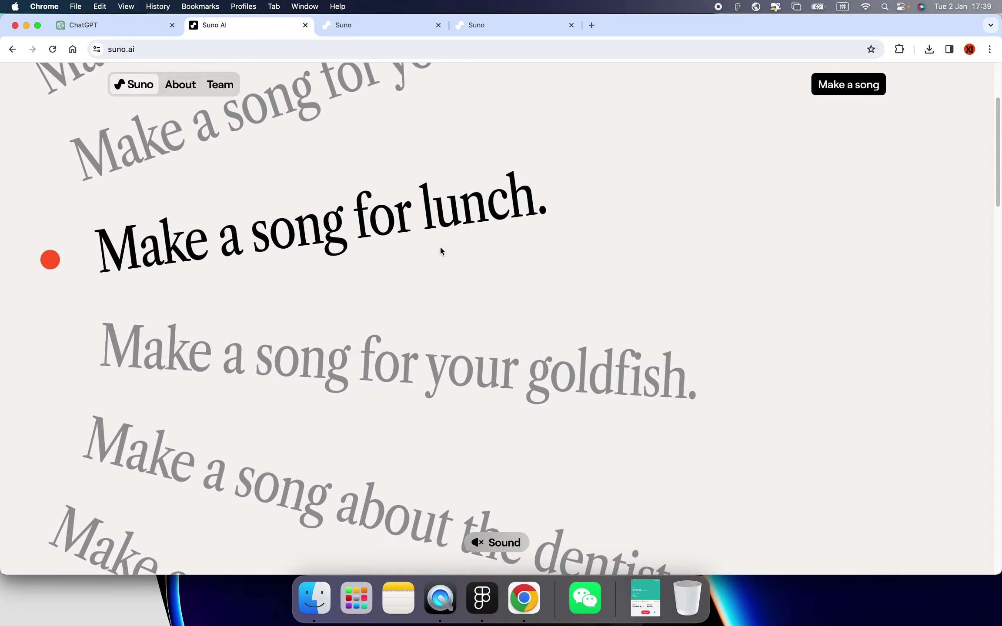
scroll(440, 251, down, 4)
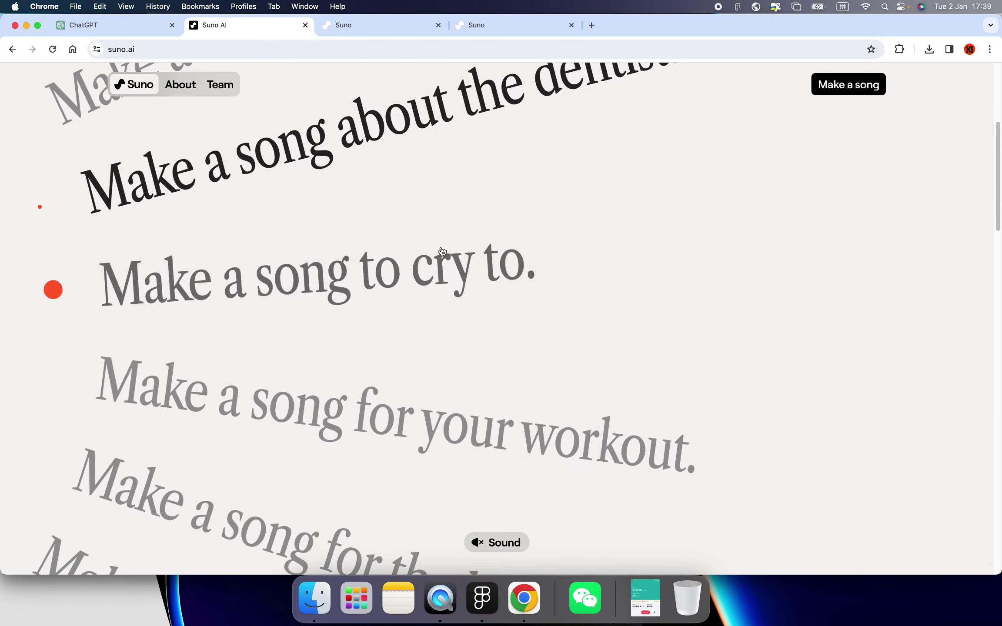
scroll(441, 251, down, 5)
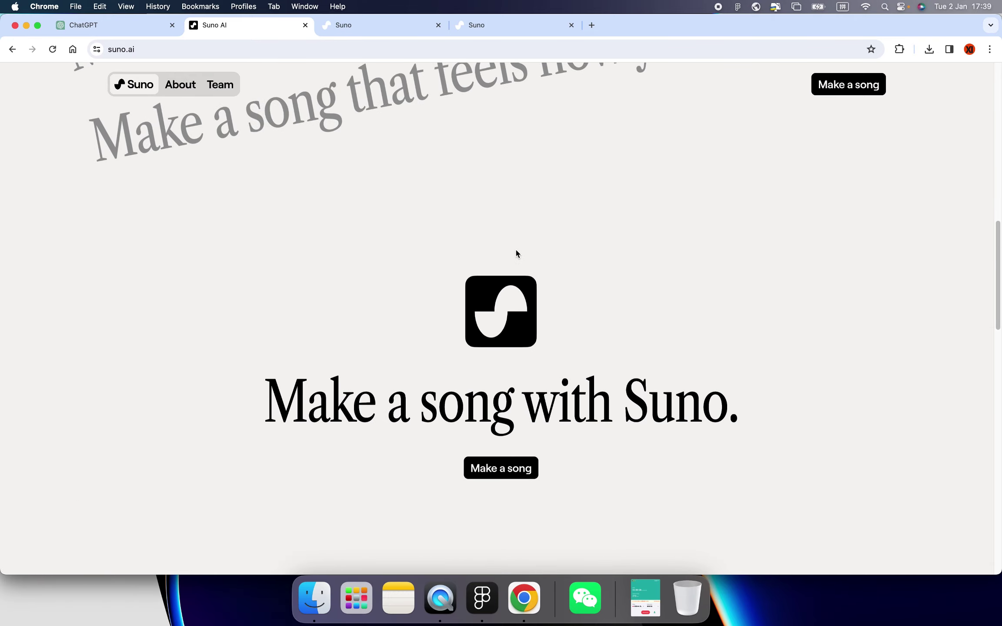
scroll(517, 251, up, 8)
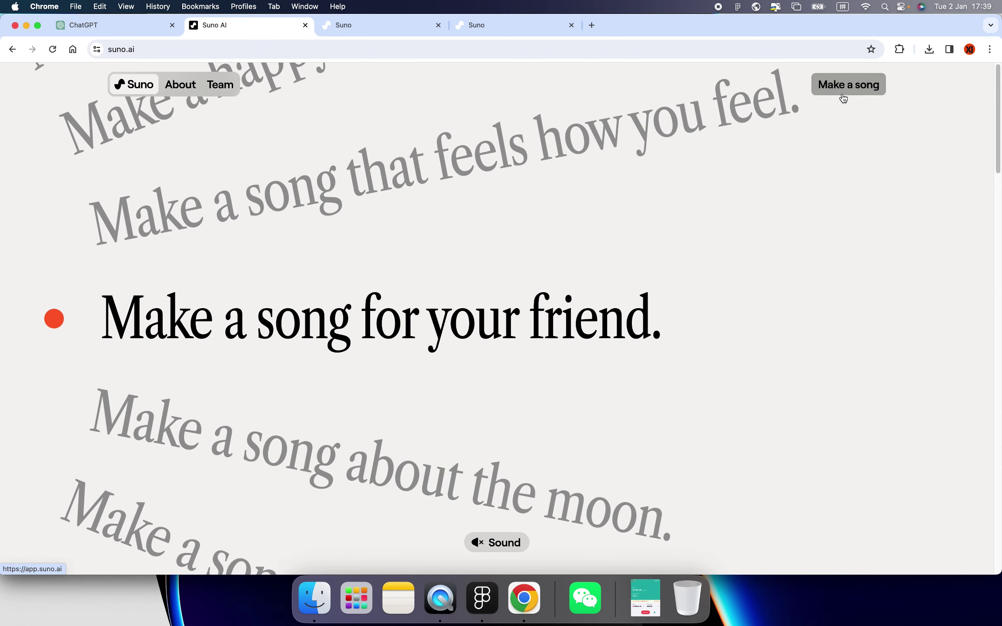
Switch to the already open Suno web app page and look over its Trending songs list
click(385, 29)
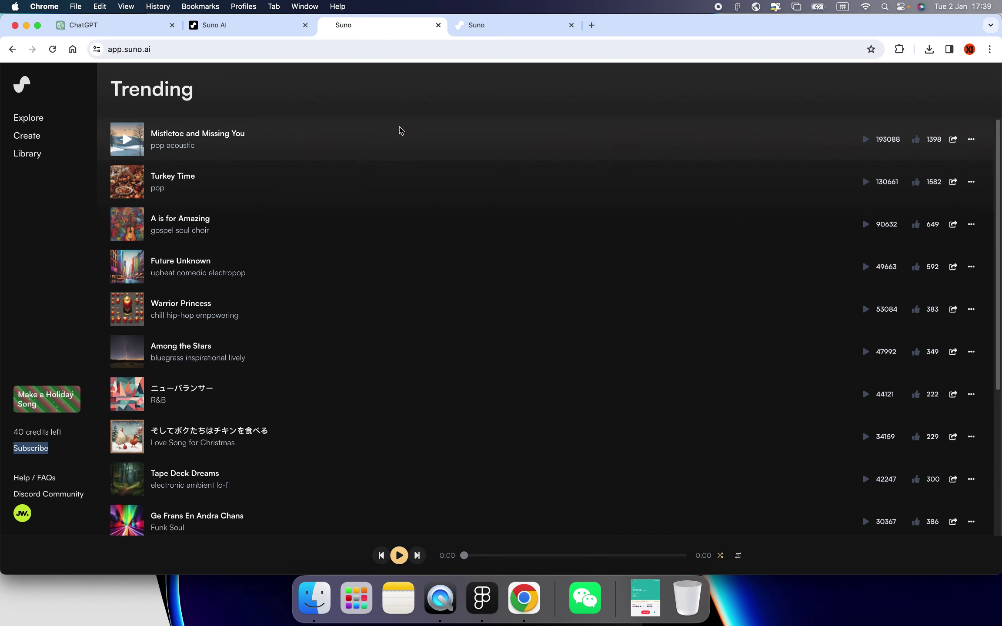
click(305, 115)
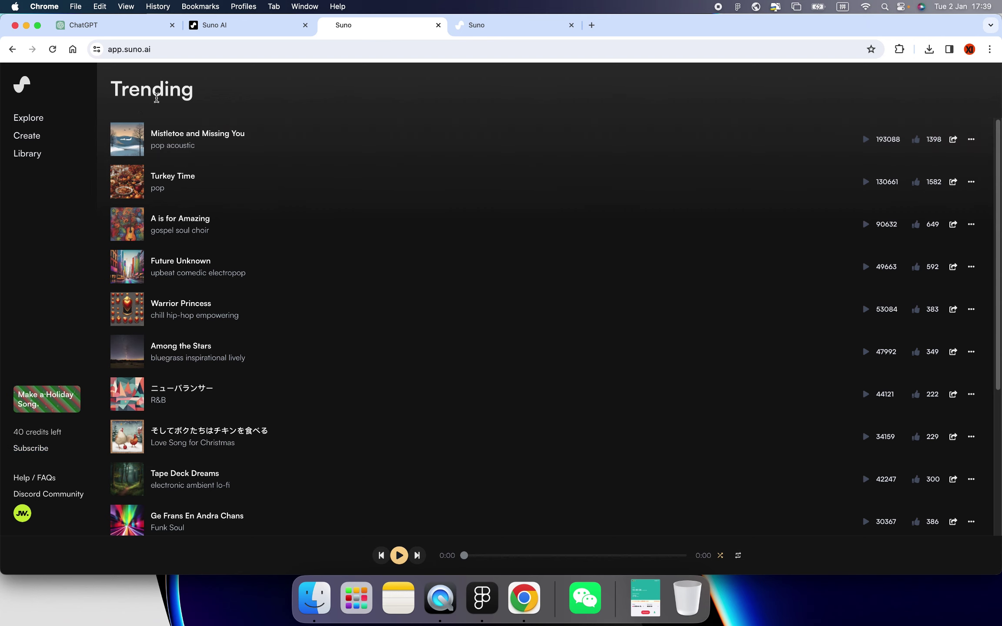
scroll(516, 304, down, 2)
scroll(517, 314, up, 2)
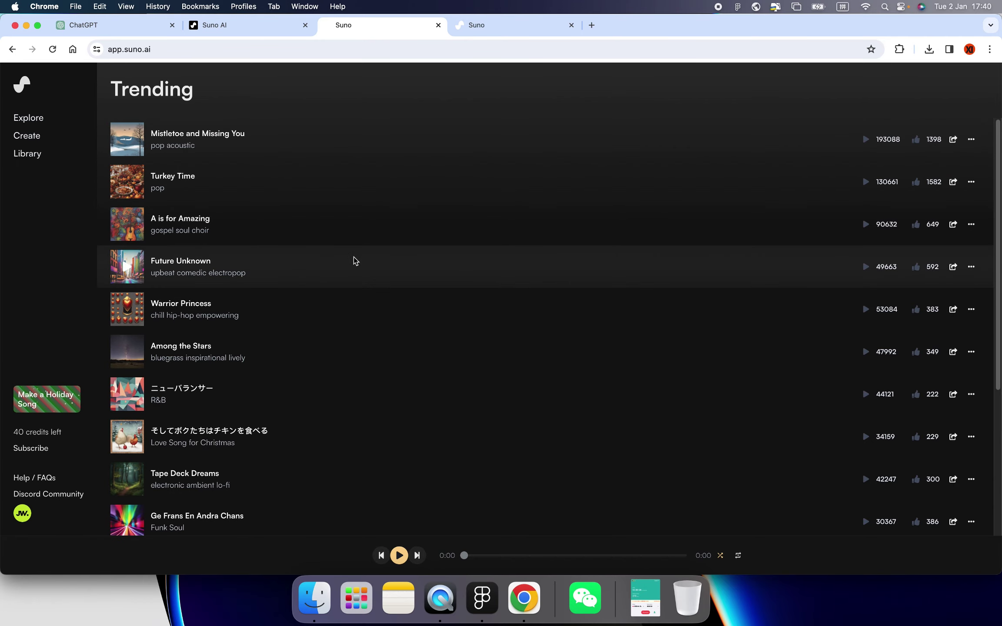
Play the trending song "Mistletoe and Missing You" and raise the sound volume
click(127, 140)
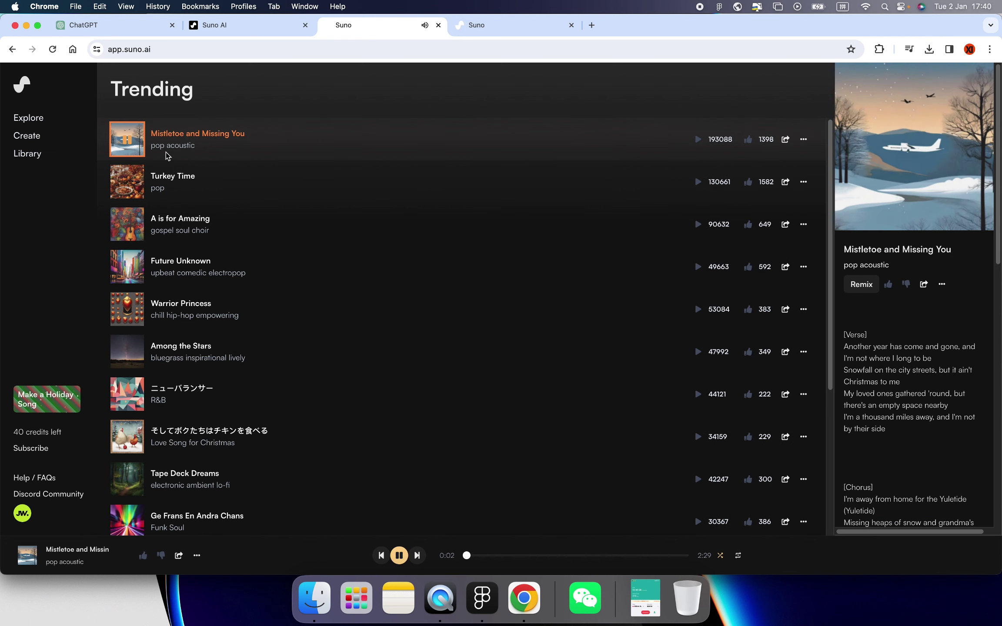
key(XF86AudioRaiseVolume)
key(XF86AudioRaiseVolume)
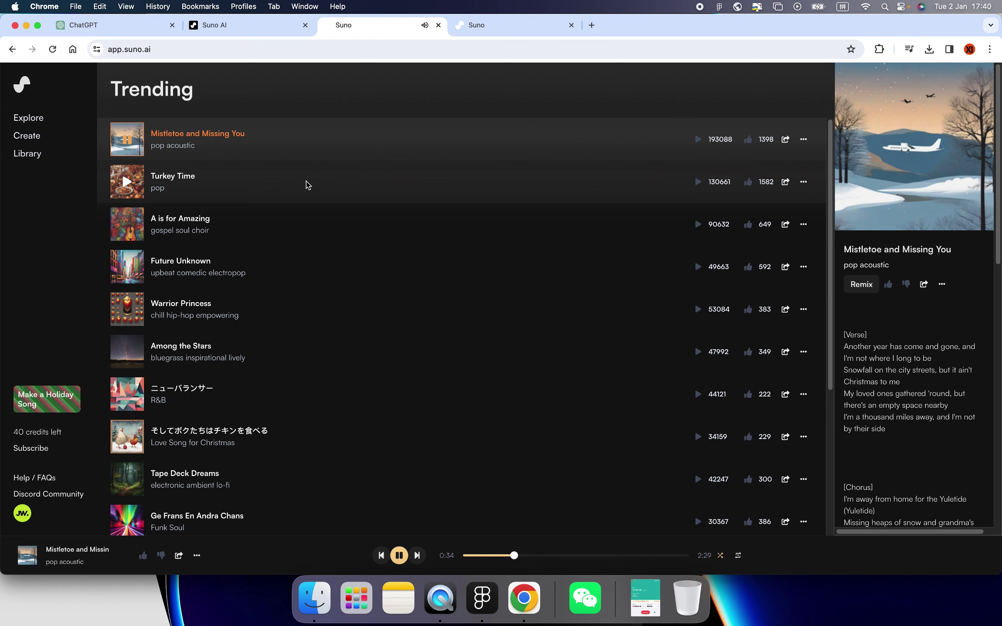
Read through the verses and chorus of "Mistletoe and Missing You" and pause its playback
scroll(898, 391, down, 5)
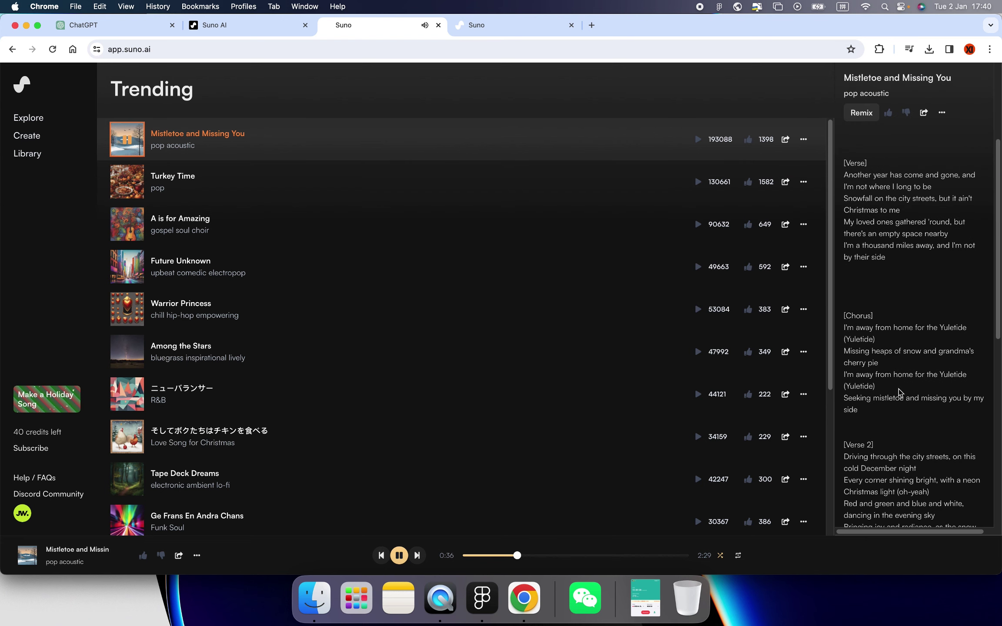
scroll(898, 391, down, 2)
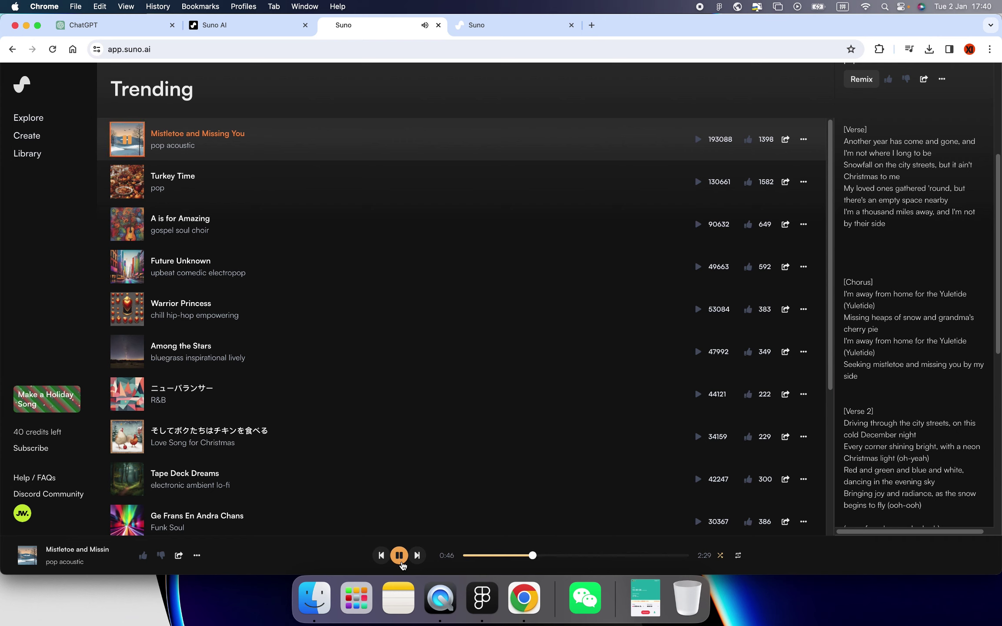
click(402, 563)
scroll(902, 326, up, 1)
scroll(902, 325, up, 5)
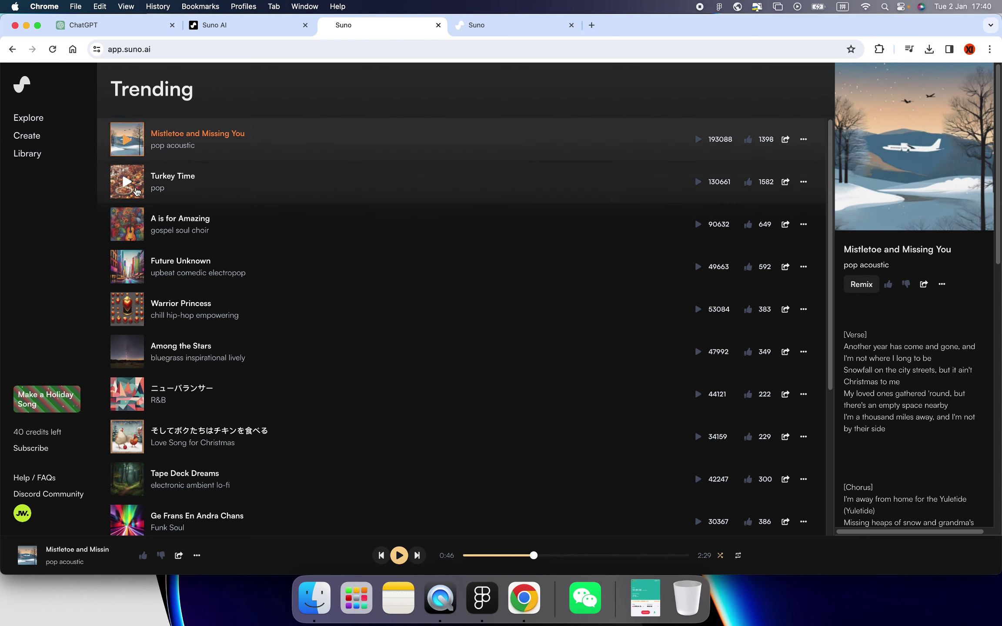
Play the trending song "Turkey Time" while reading through its lyrics, and pause it
click(129, 186)
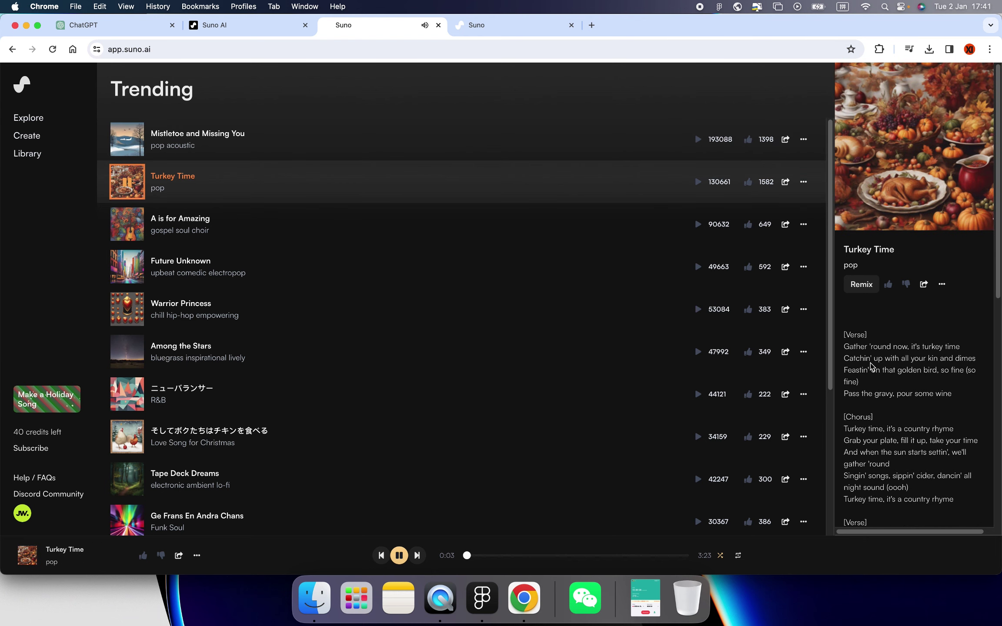
scroll(883, 380, down, 3)
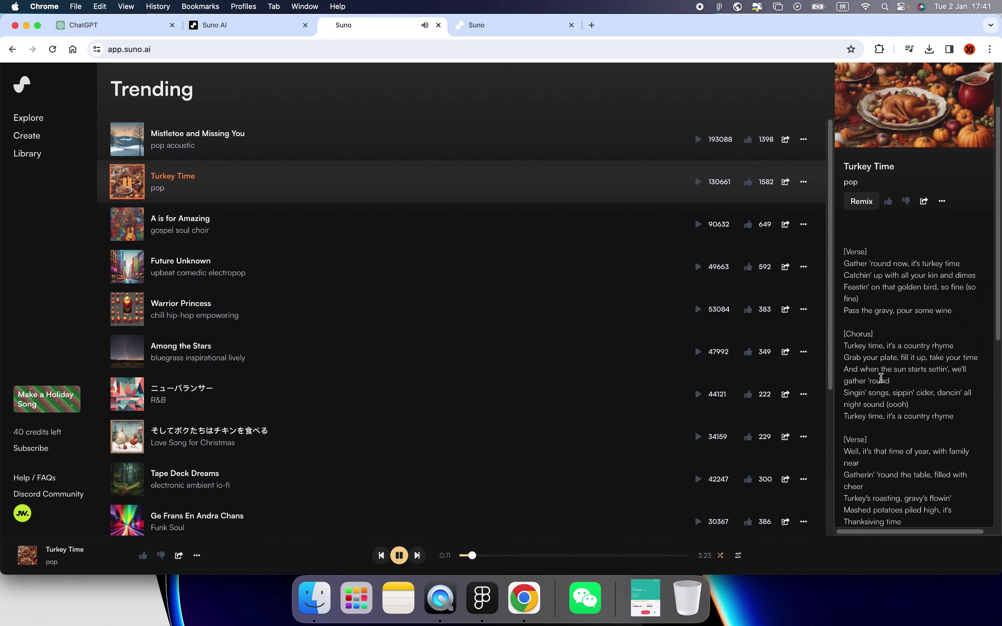
scroll(881, 377, down, 3)
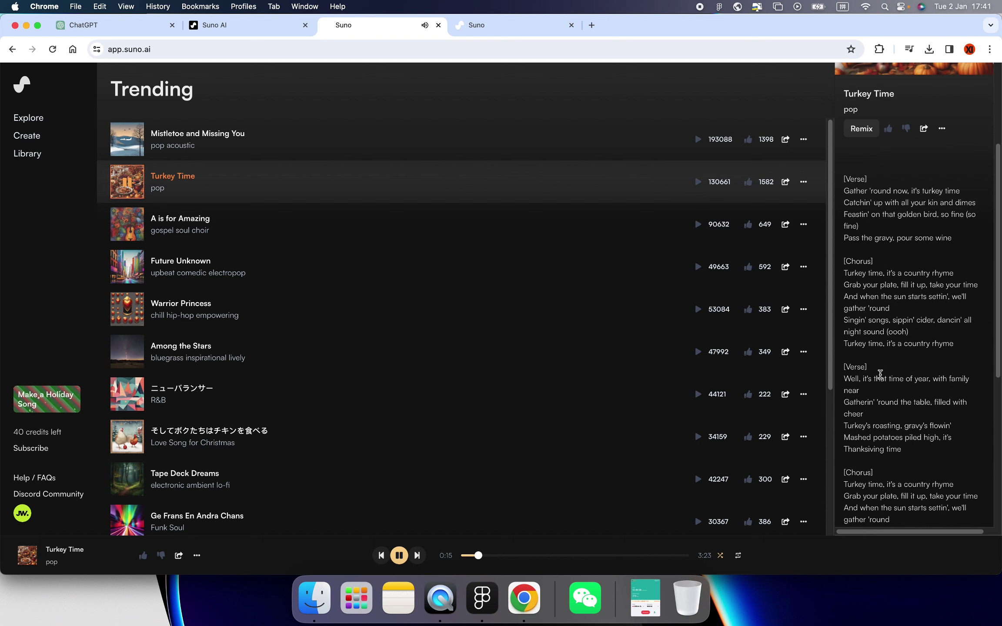
scroll(880, 374, down, 1)
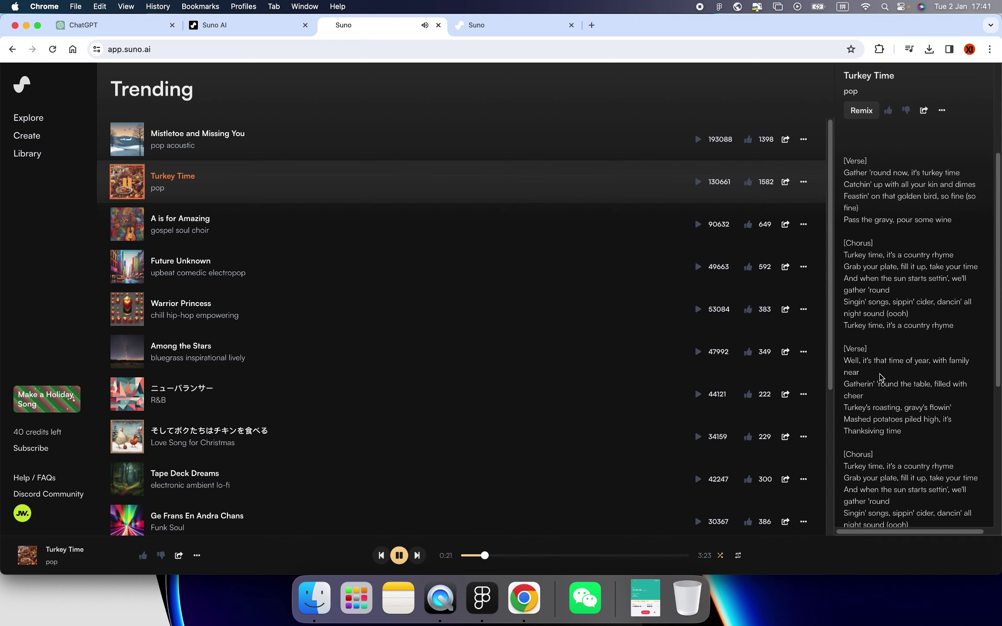
scroll(880, 377, down, 1)
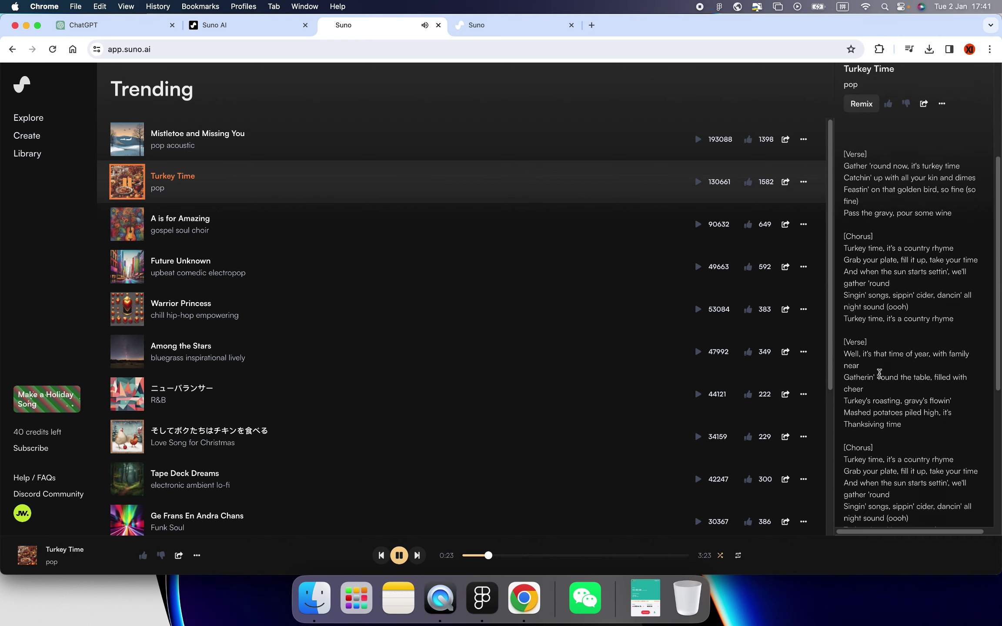
scroll(879, 374, down, 1)
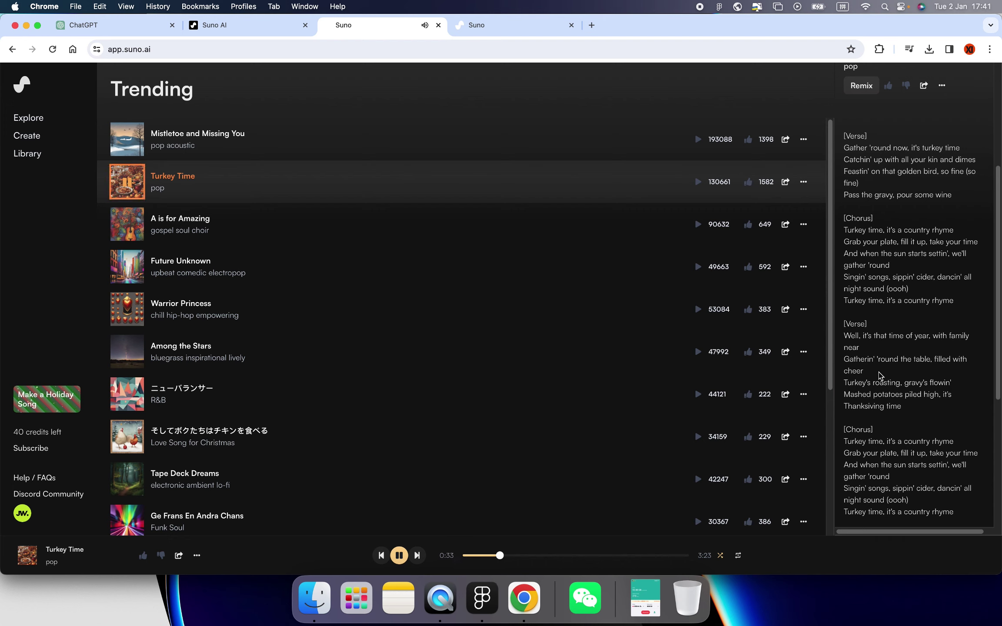
scroll(880, 375, down, 3)
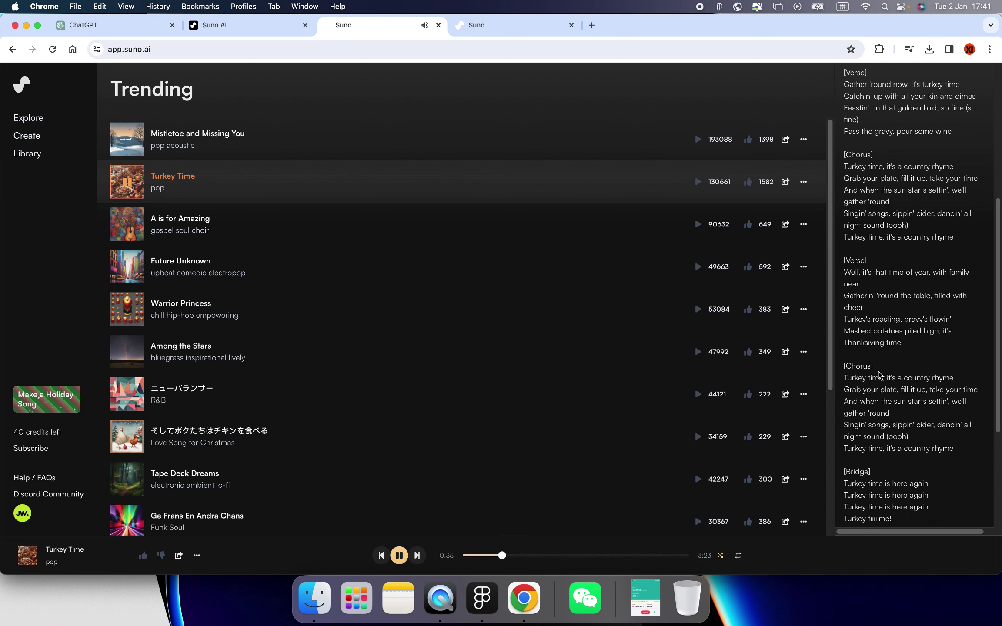
scroll(879, 375, up, 1)
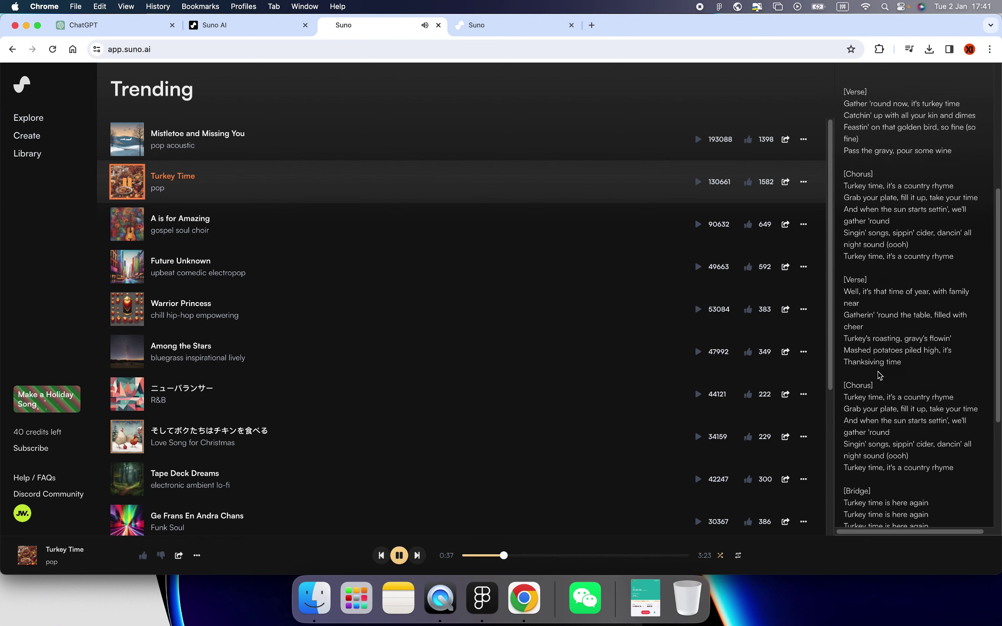
scroll(879, 375, up, 2)
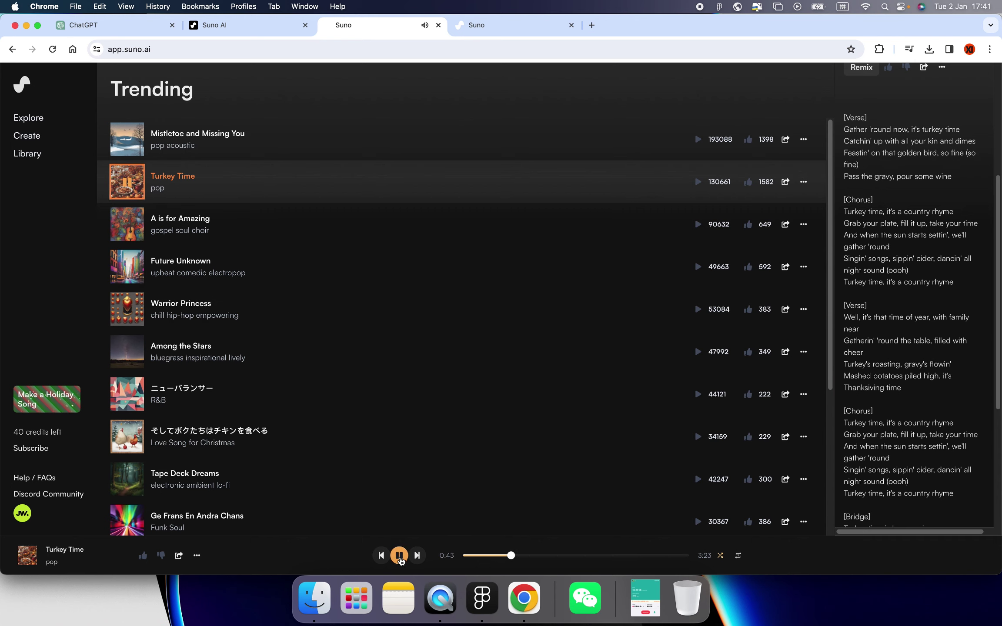
click(399, 557)
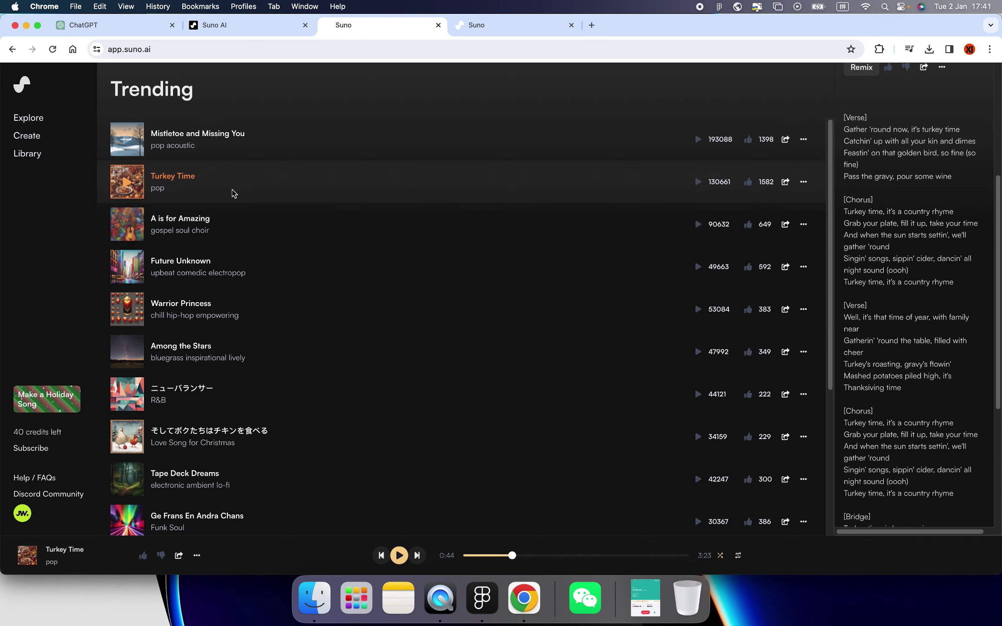
Look over the details of "Turkey Time", including its cover art, Remix option and lyrics
scroll(886, 298, down, 5)
scroll(886, 298, up, 5)
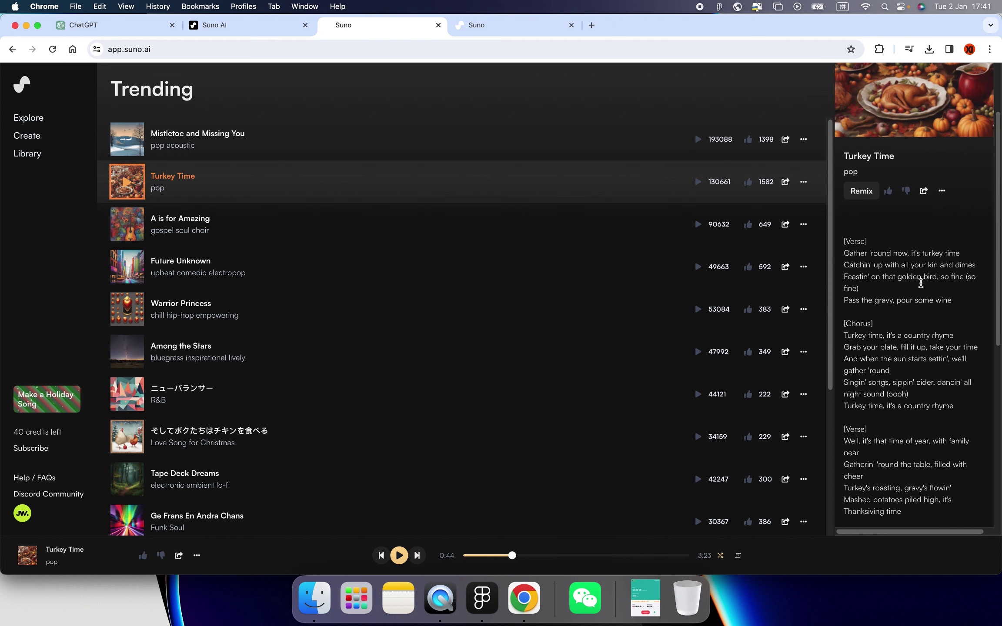
scroll(913, 289, down, 1)
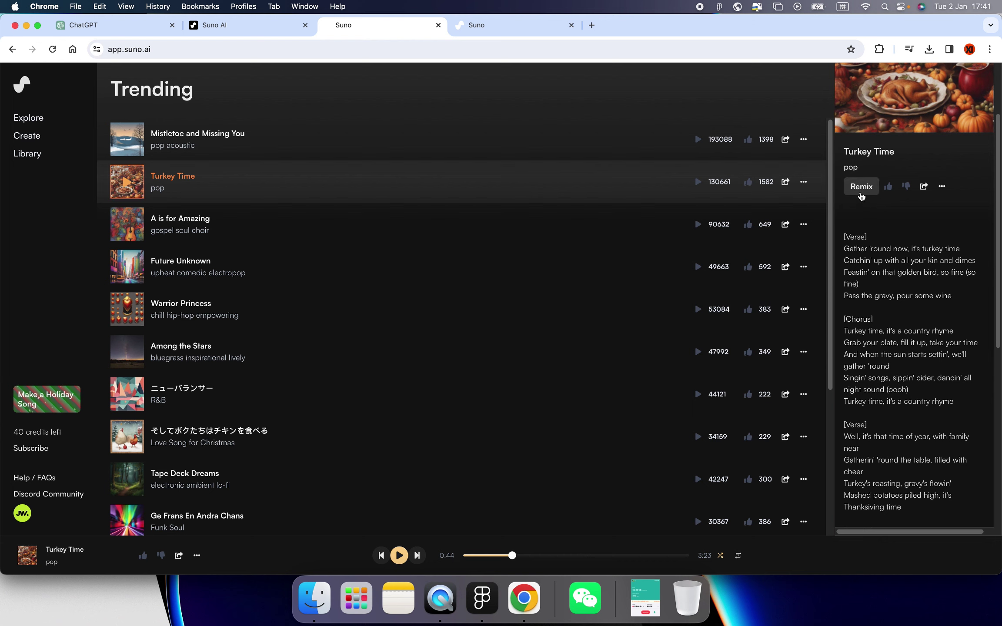
scroll(848, 208, up, 1)
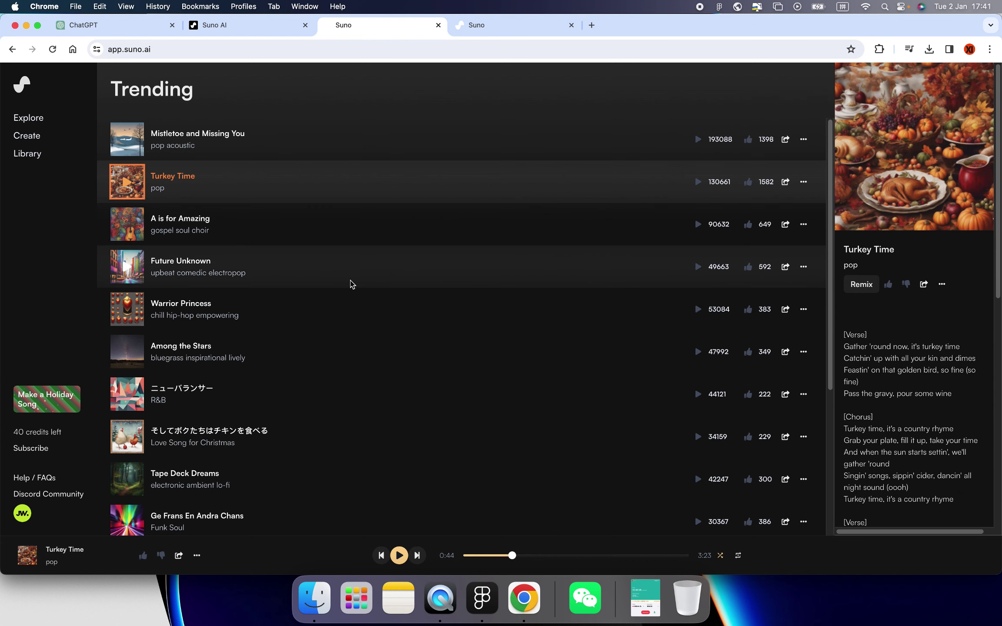
scroll(353, 300, down, 1)
scroll(348, 287, up, 1)
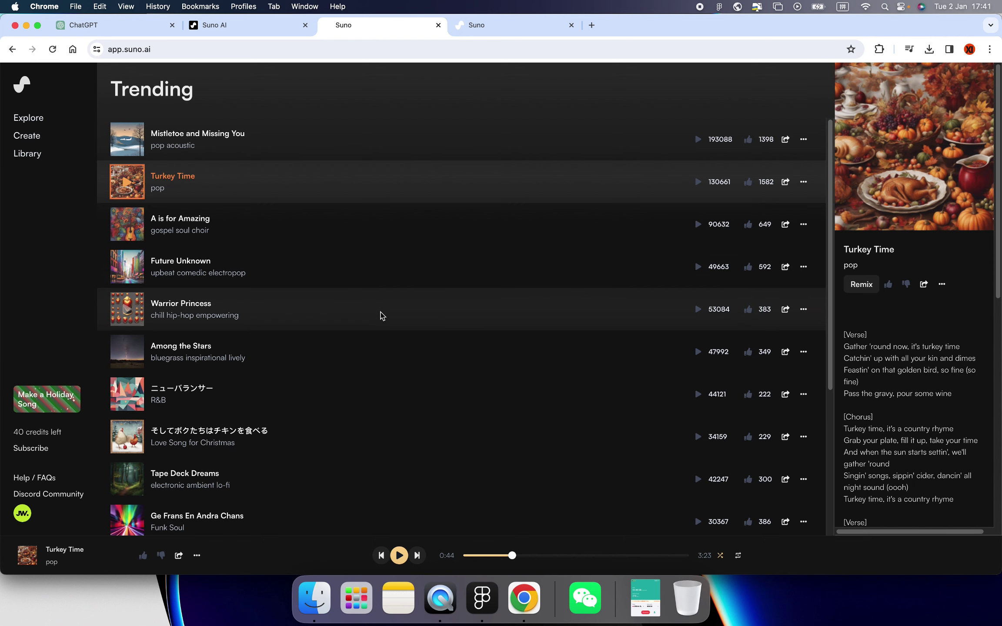
Play the trending R&B song "ニューバランサー" and look through the whole Trending list
scroll(374, 318, down, 3)
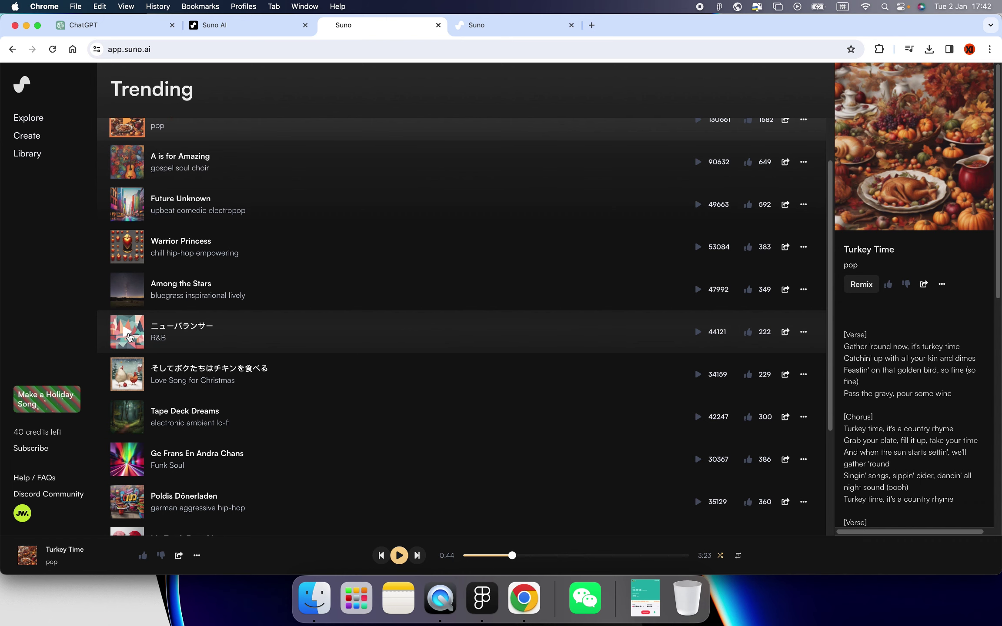
click(129, 337)
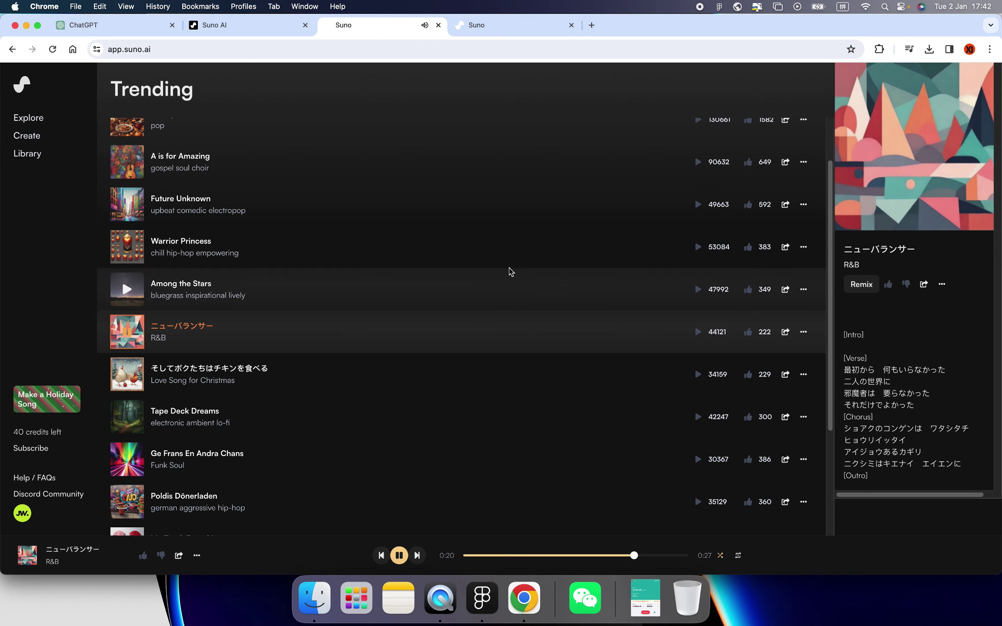
scroll(501, 365, down, 4)
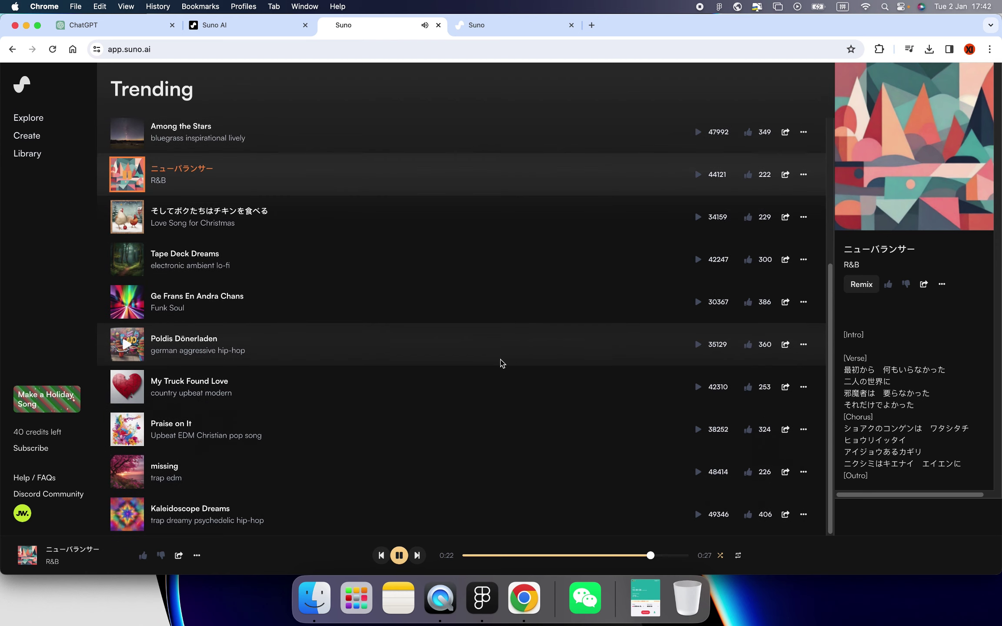
scroll(500, 354, up, 5)
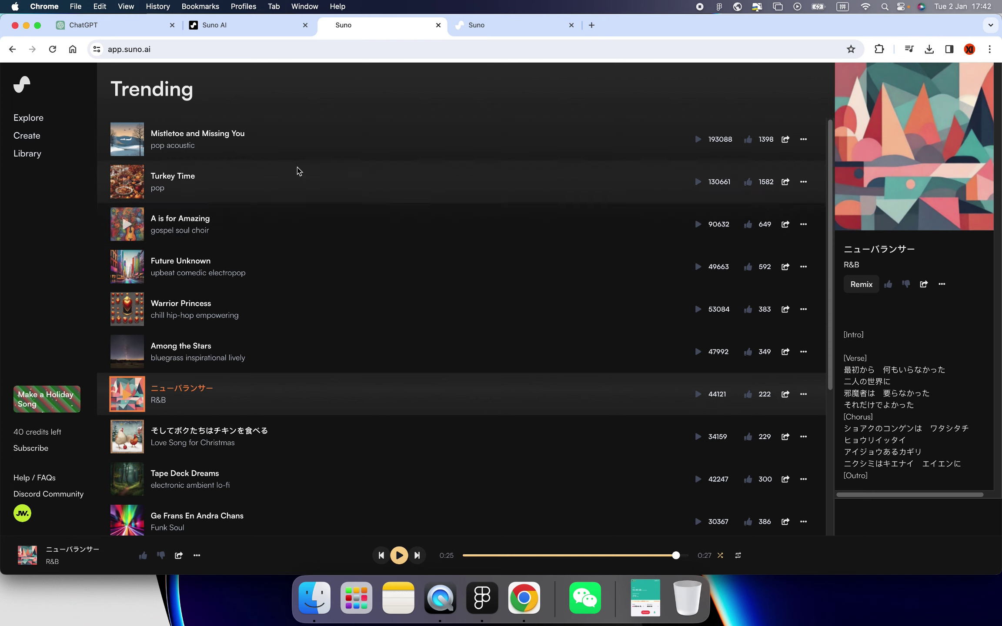
scroll(609, 283, down, 5)
scroll(696, 305, up, 5)
scroll(599, 281, down, 1)
scroll(599, 282, up, 1)
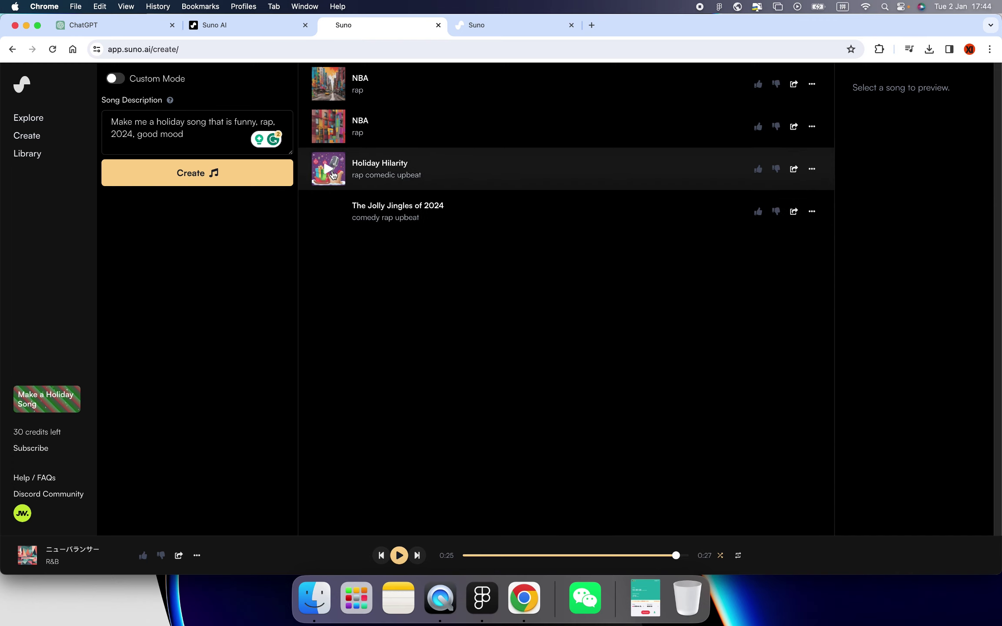
Play the created songs "Holiday Hilarity" and "The Jolly Jingles of 2024" and raise the sound volume
click(333, 175)
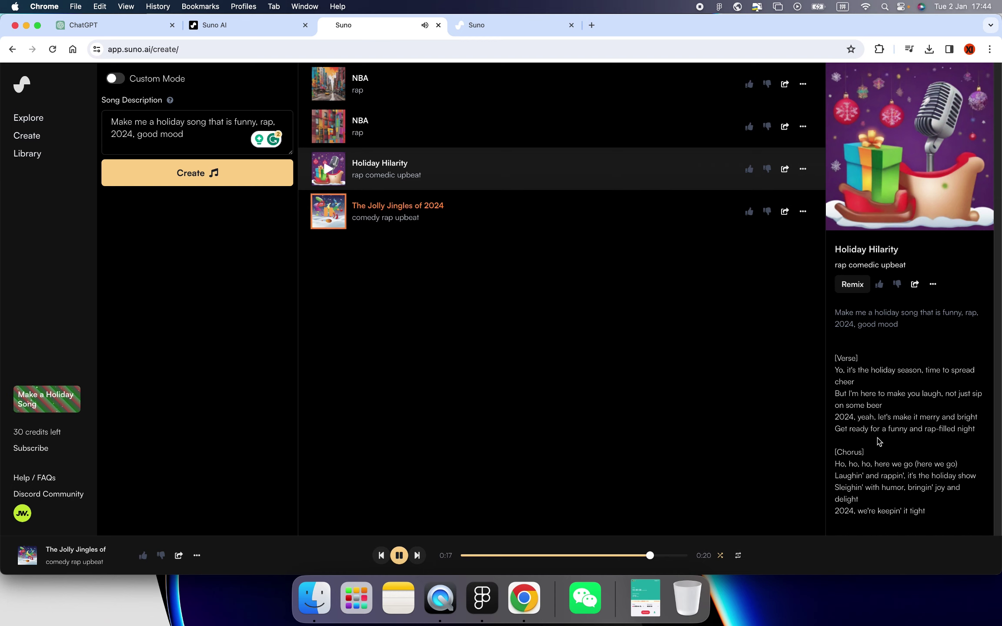
key(XF86AudioRaiseVolume)
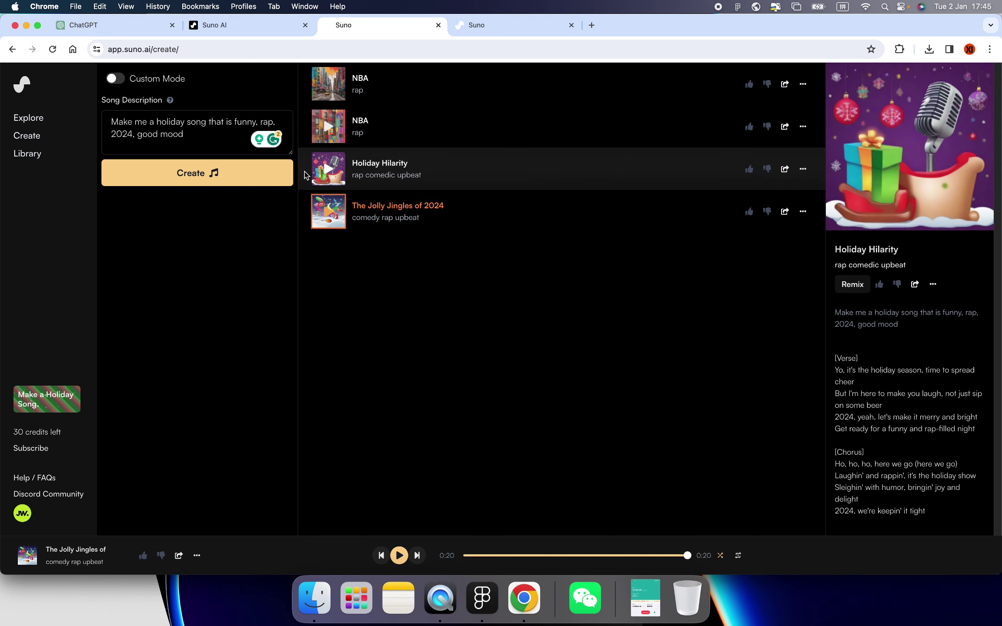
Switch to the ChatGPT conversation and read through the song request and the "Hoops and Beats" lyrics
click(111, 29)
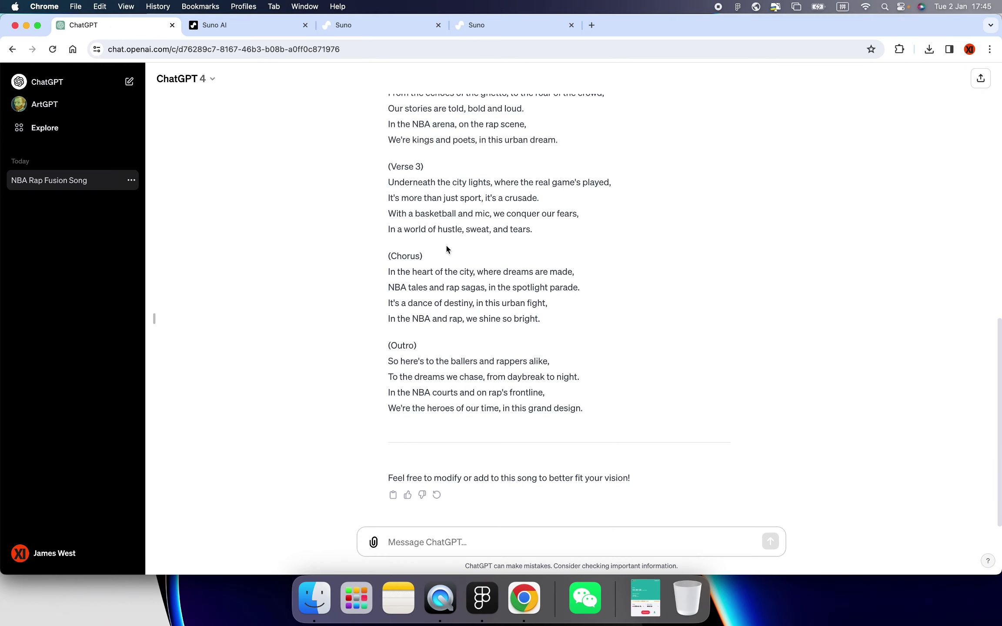
scroll(447, 247, up, 15)
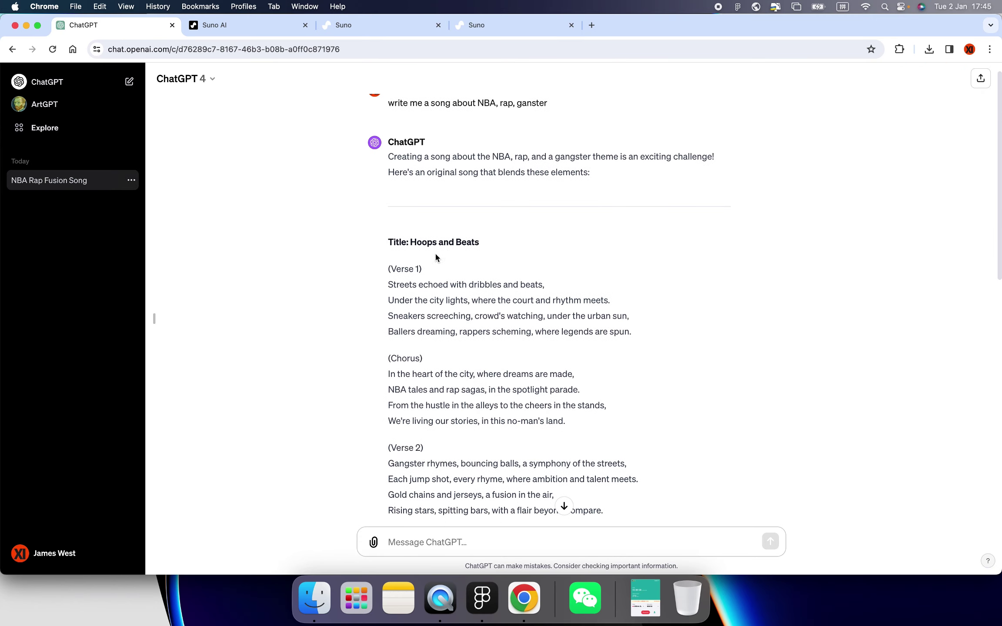
scroll(437, 251, up, 2)
scroll(452, 216, down, 4)
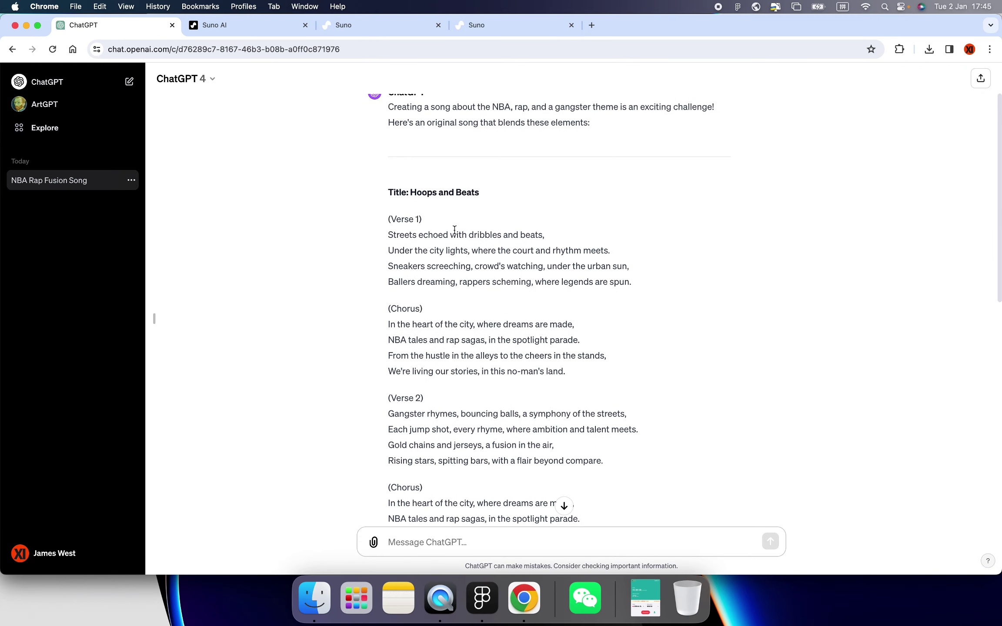
scroll(452, 219, up, 1)
scroll(455, 234, down, 2)
scroll(457, 251, up, 5)
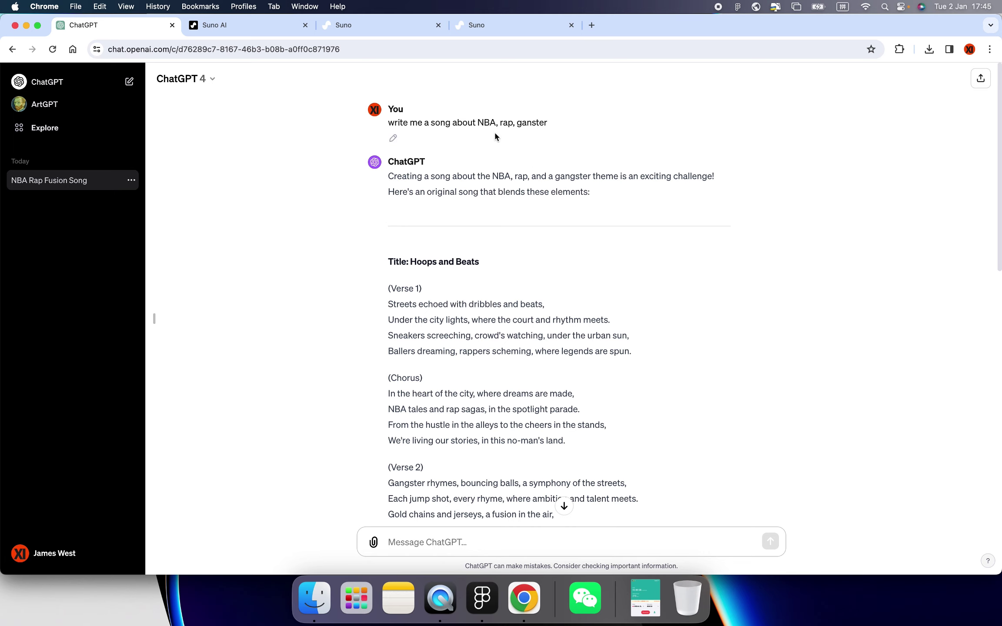
scroll(540, 261, down, 6)
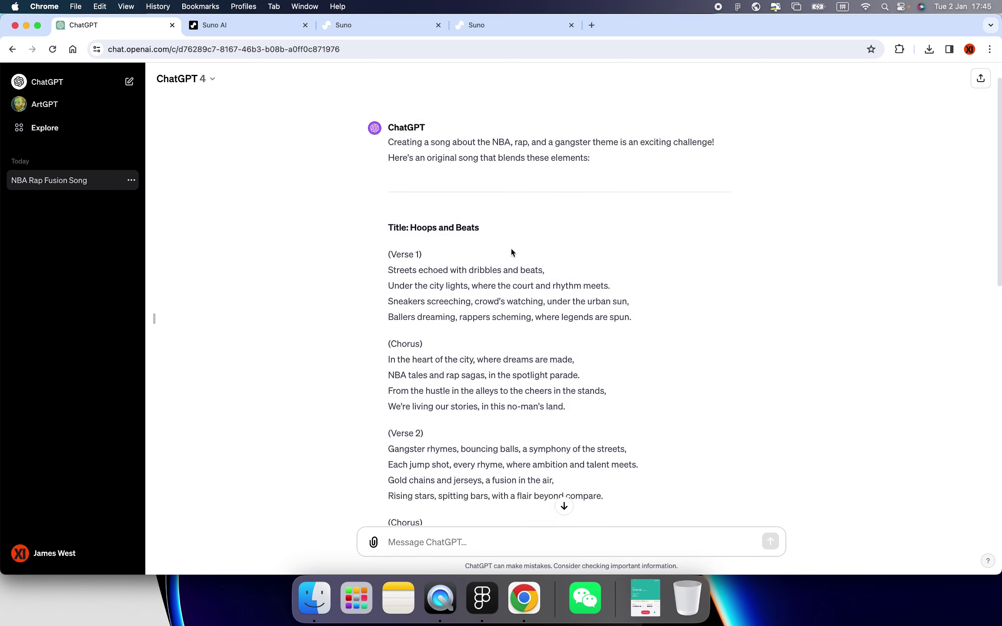
scroll(530, 322, up, 3)
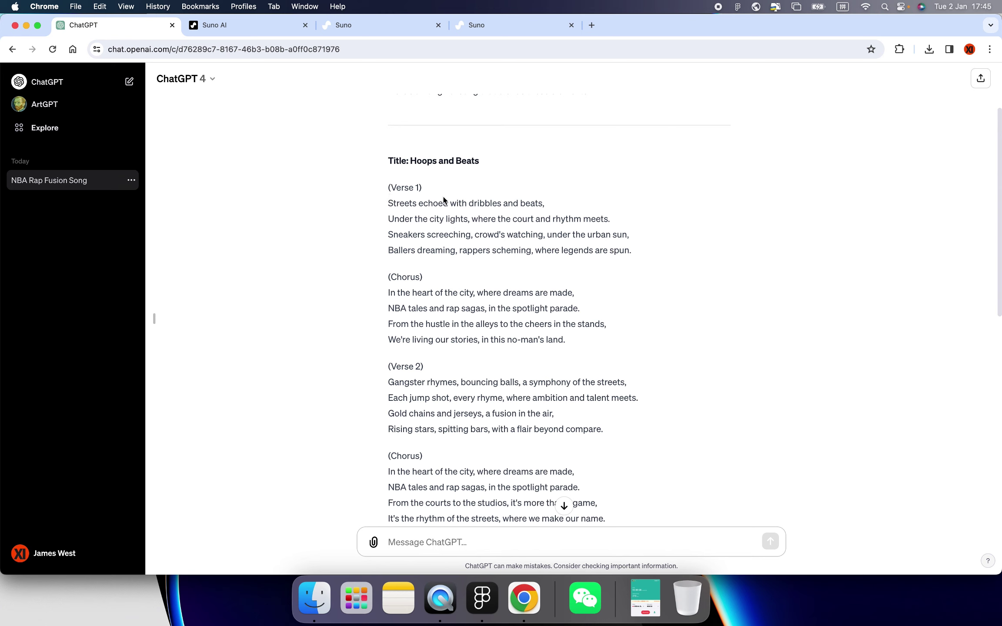
Copy the "Hoops and Beats" lyrics from the ChatGPT answer, starting at Verse 1
scroll(405, 209, down, 3)
scroll(461, 278, down, 6)
scroll(443, 270, up, 8)
scroll(443, 270, up, 2)
scroll(417, 246, down, 1)
drag(389, 241, 566, 439)
key(super+c)
click(341, 165)
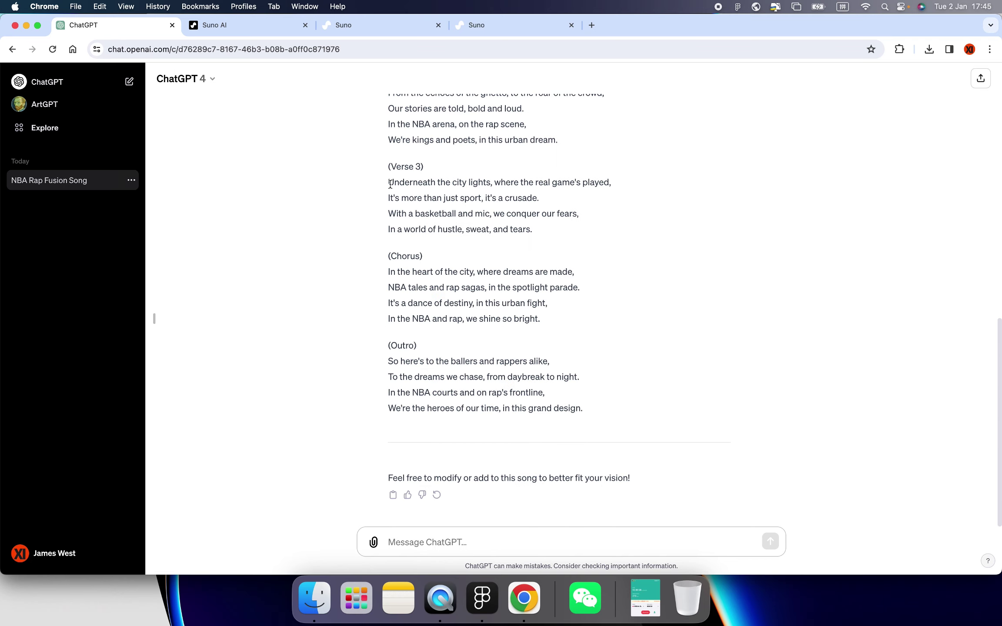
Return to Suno's song creation page, turn on Custom Mode and paste the copied ChatGPT lyrics as the song's lyrics
click(261, 25)
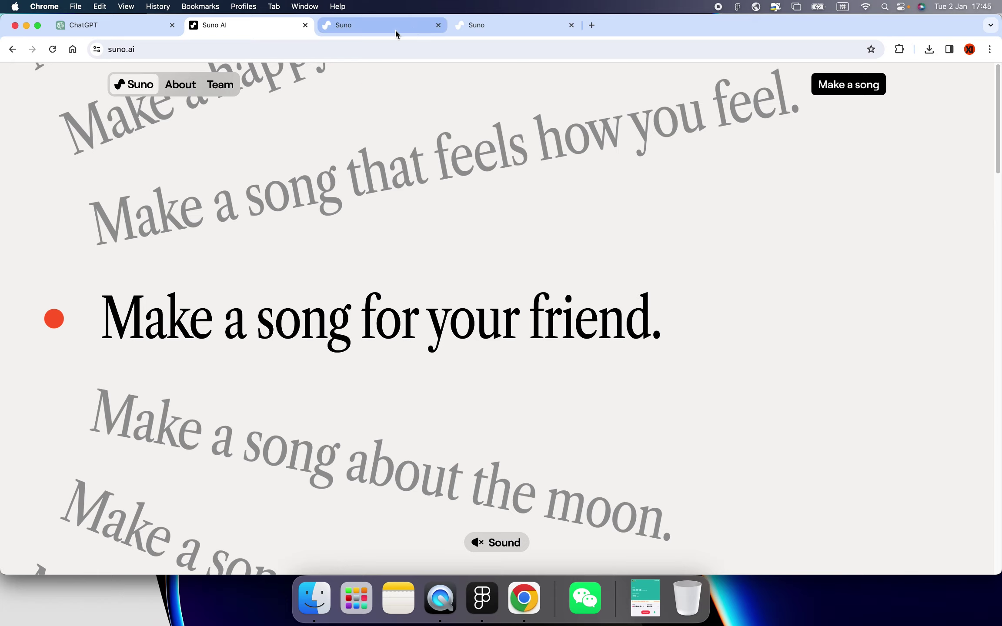
click(369, 24)
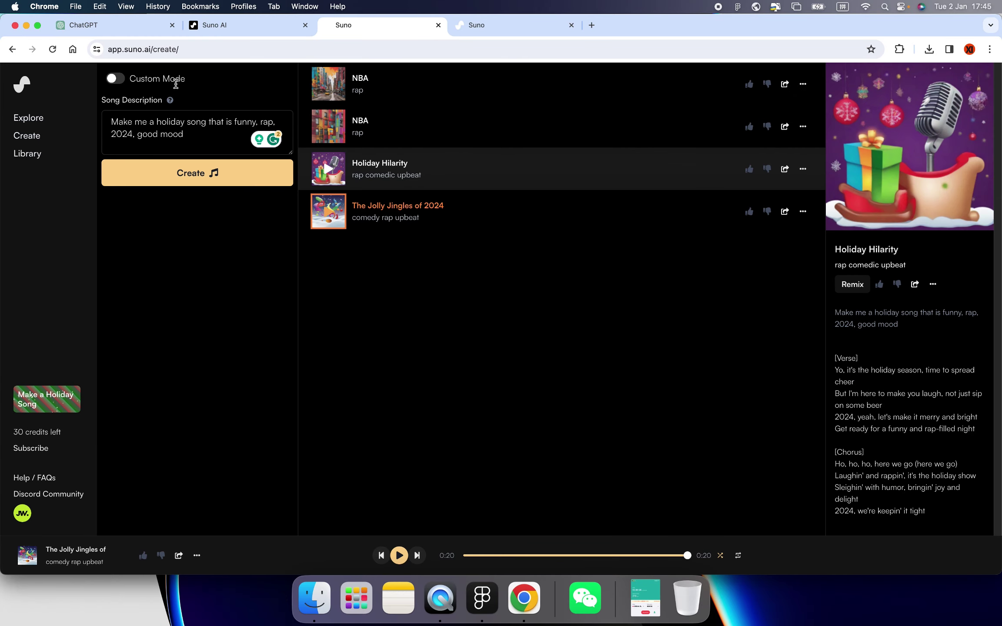
click(116, 80)
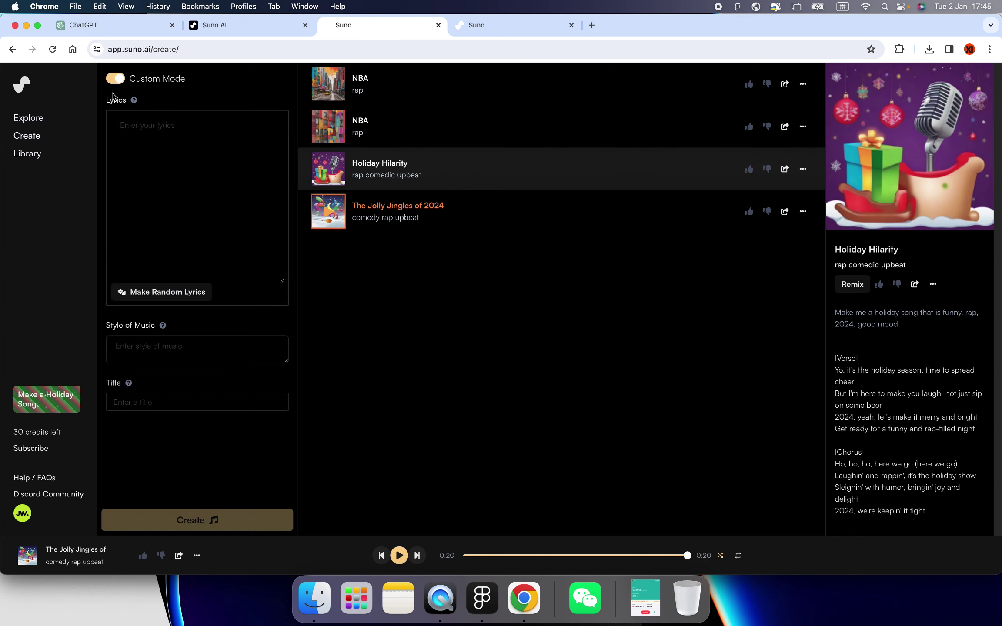
click(166, 164)
key(super+v)
scroll(230, 200, up, 1)
scroll(229, 198, up, 10)
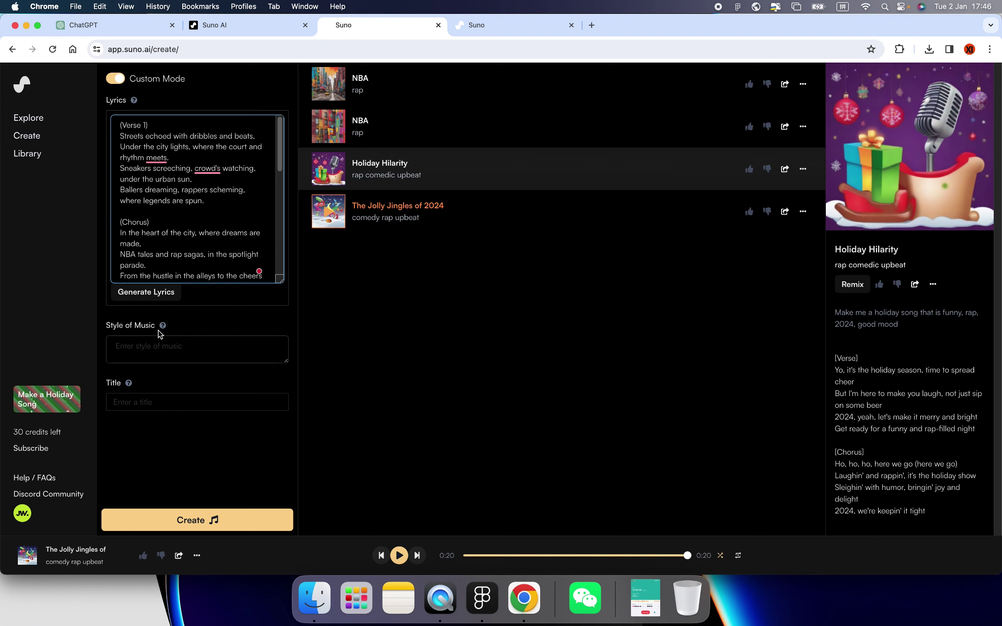
click(156, 350)
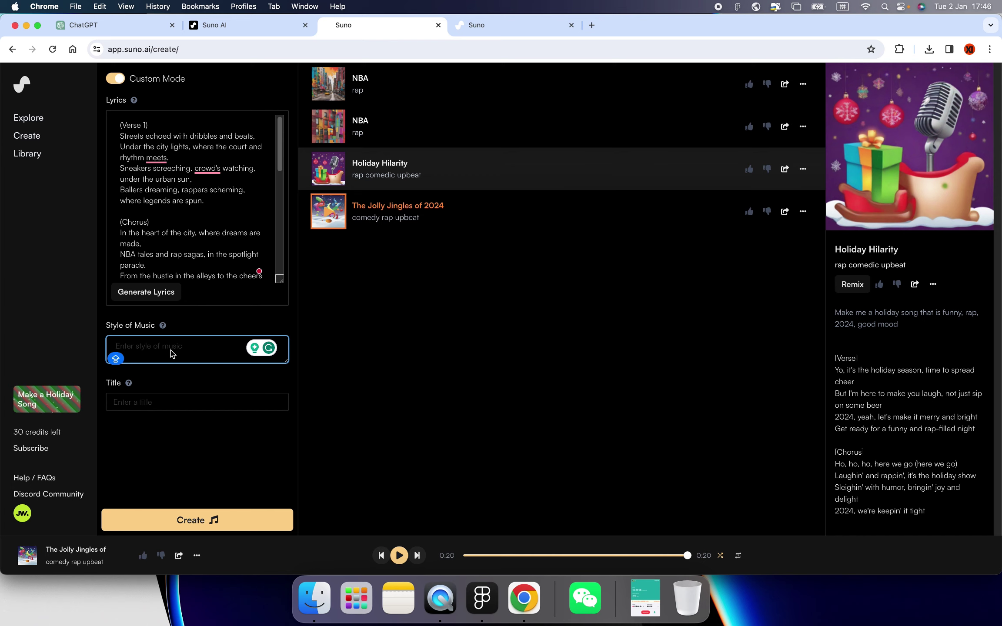
click(429, 388)
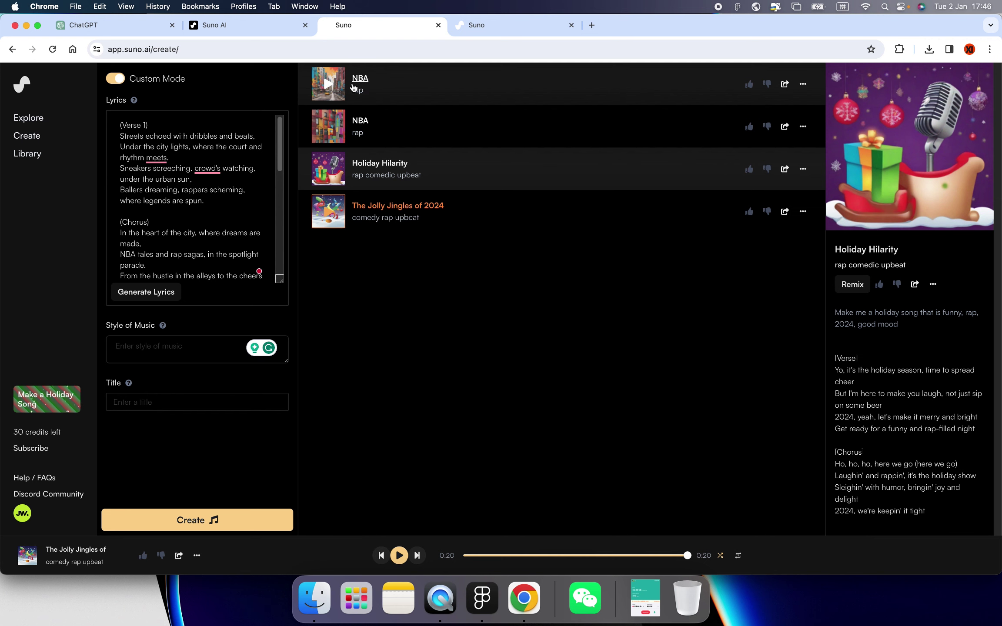
Play the first "NBA" rap song in the created songs list while reading through its lyrics
click(327, 87)
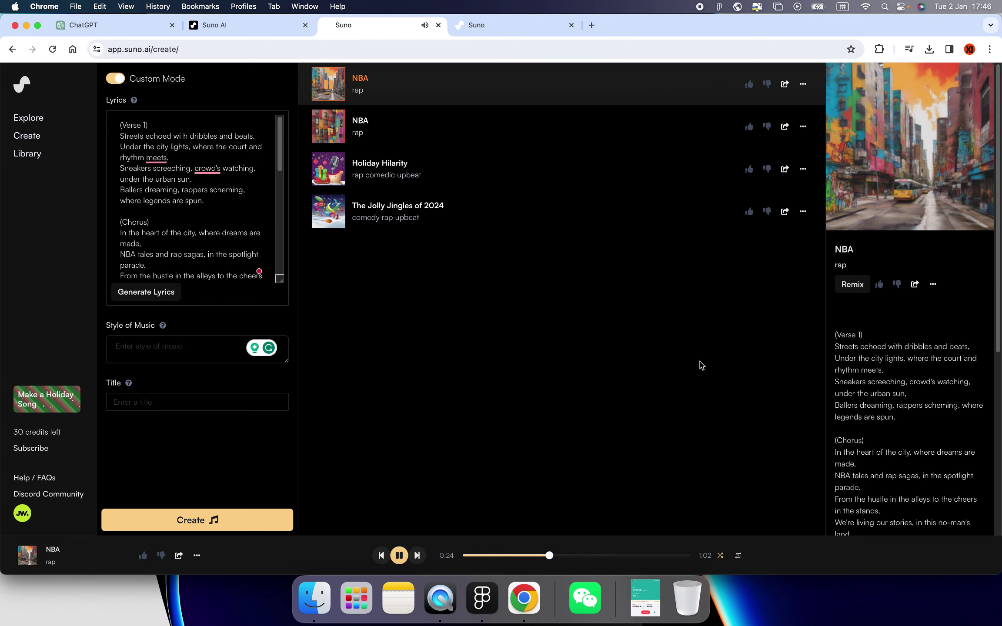
scroll(889, 409, down, 3)
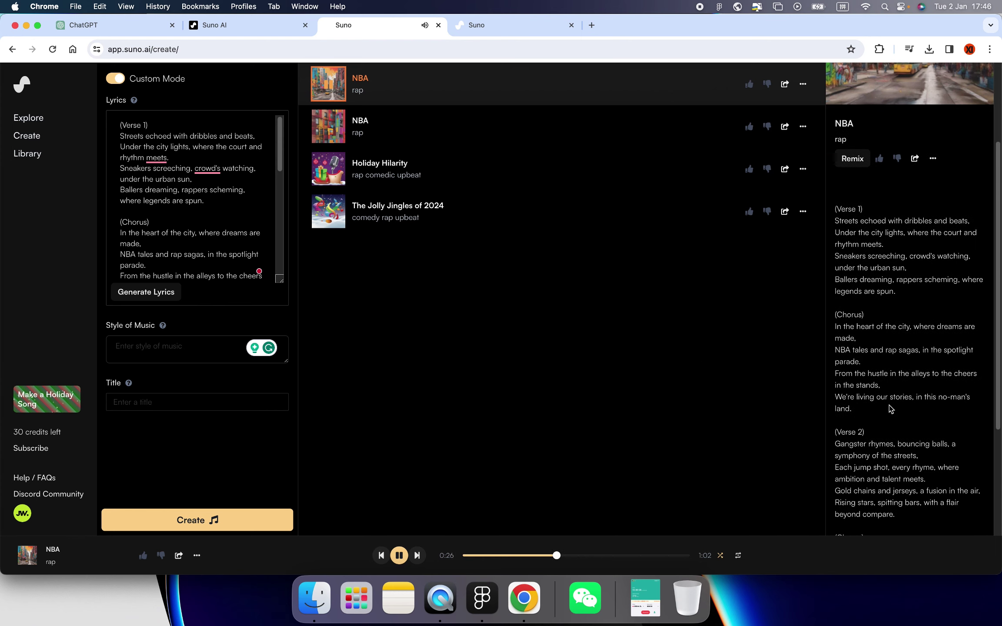
scroll(889, 409, down, 1)
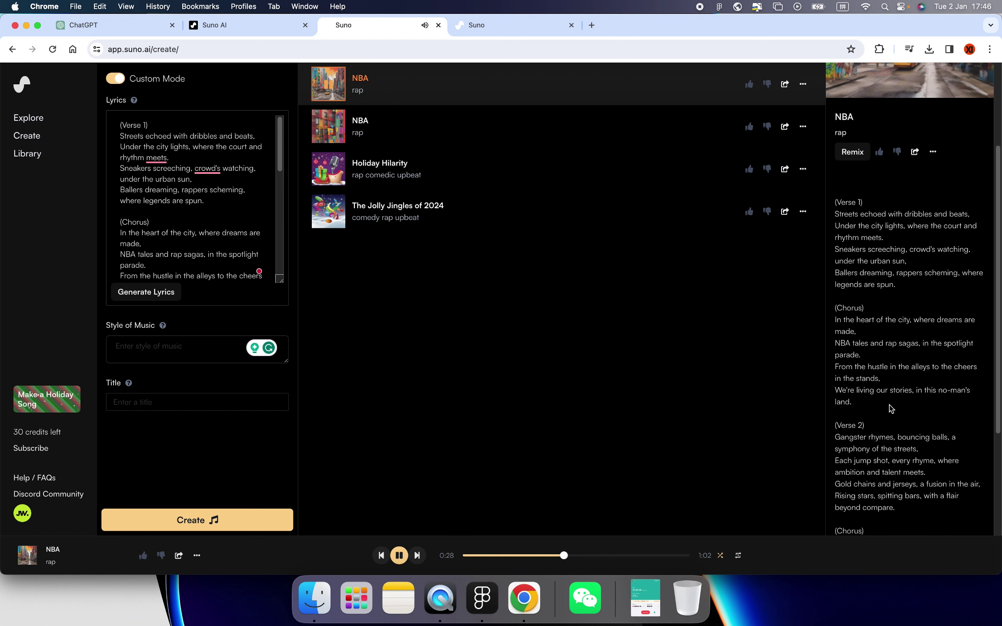
scroll(889, 408, down, 1)
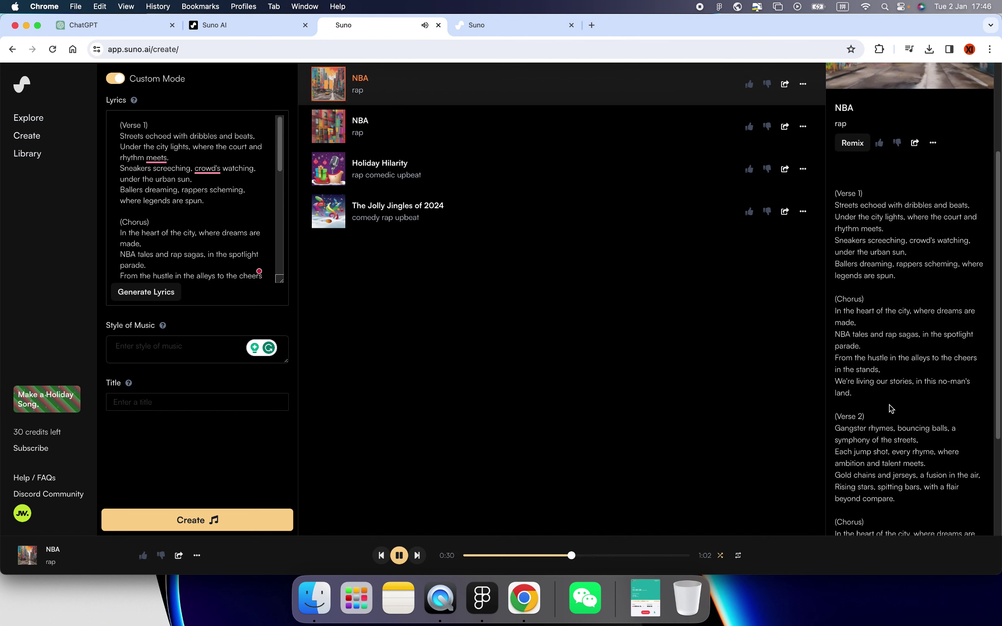
scroll(889, 409, down, 1)
scroll(889, 409, down, 1)
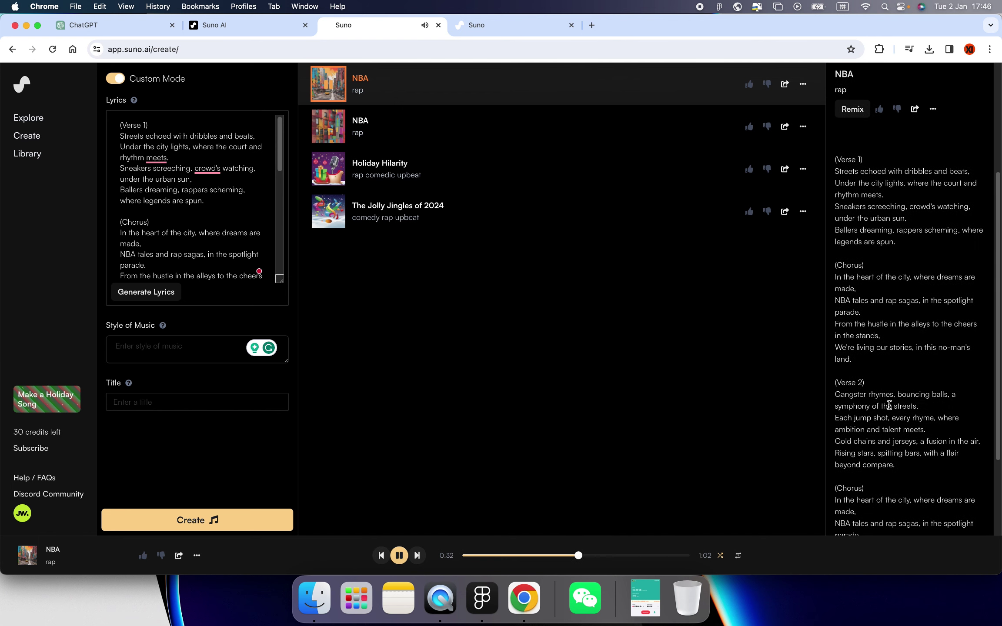
scroll(889, 406, down, 5)
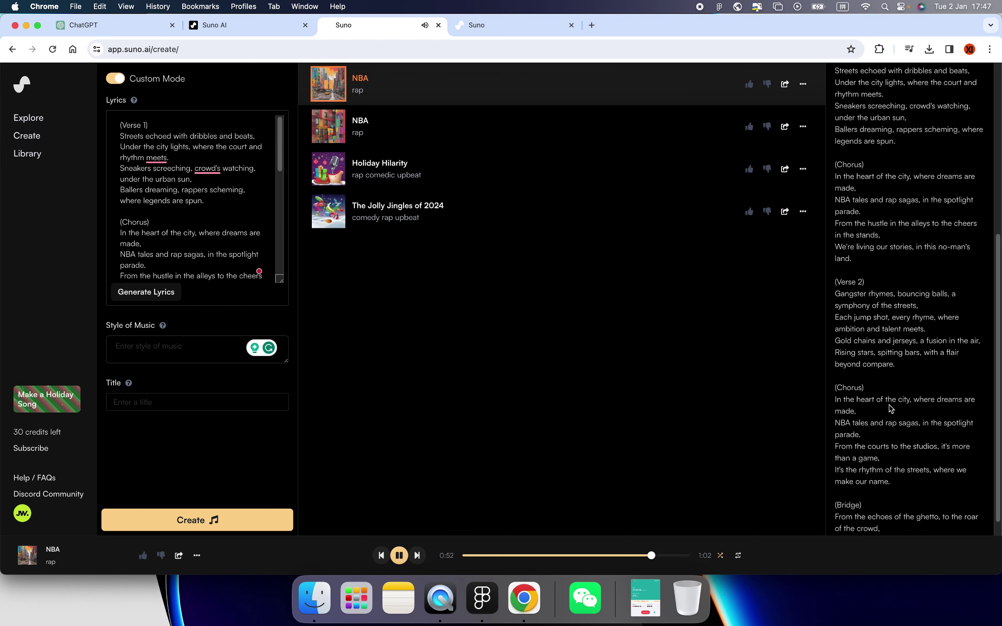
scroll(889, 405, down, 1)
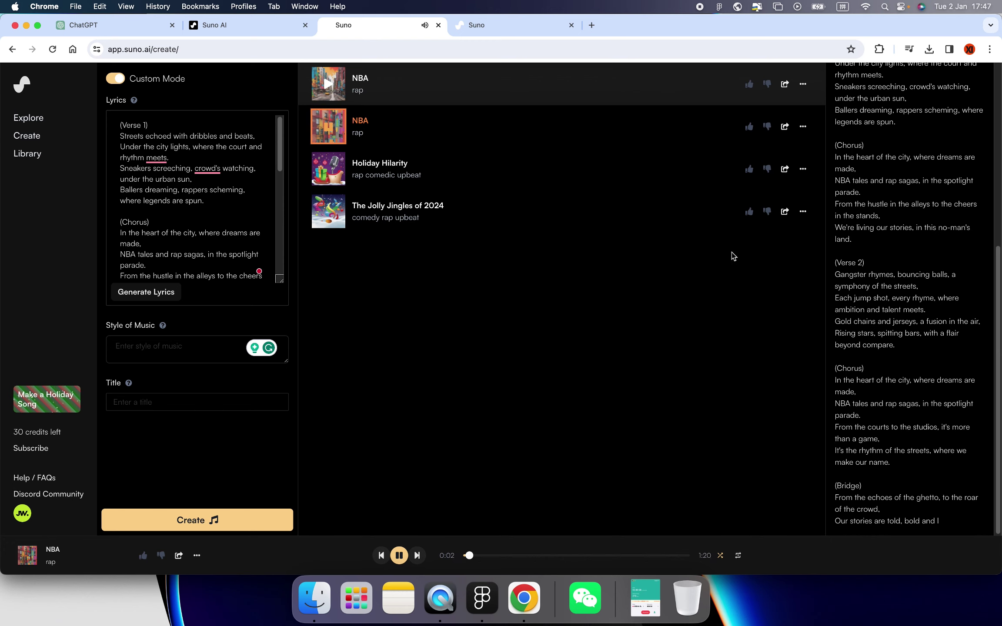
Follow the lyrics of the second "NBA" rap song from the beginning as it plays, and pause the playback afterwards reaching "Holiday Hilarity"
scroll(954, 316, up, 10)
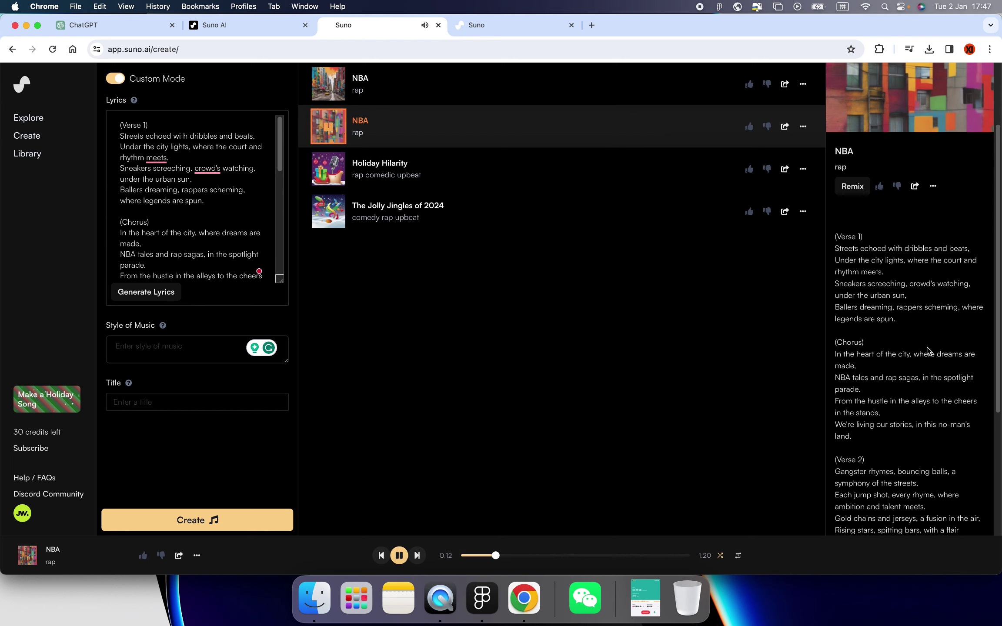
scroll(935, 382, down, 1)
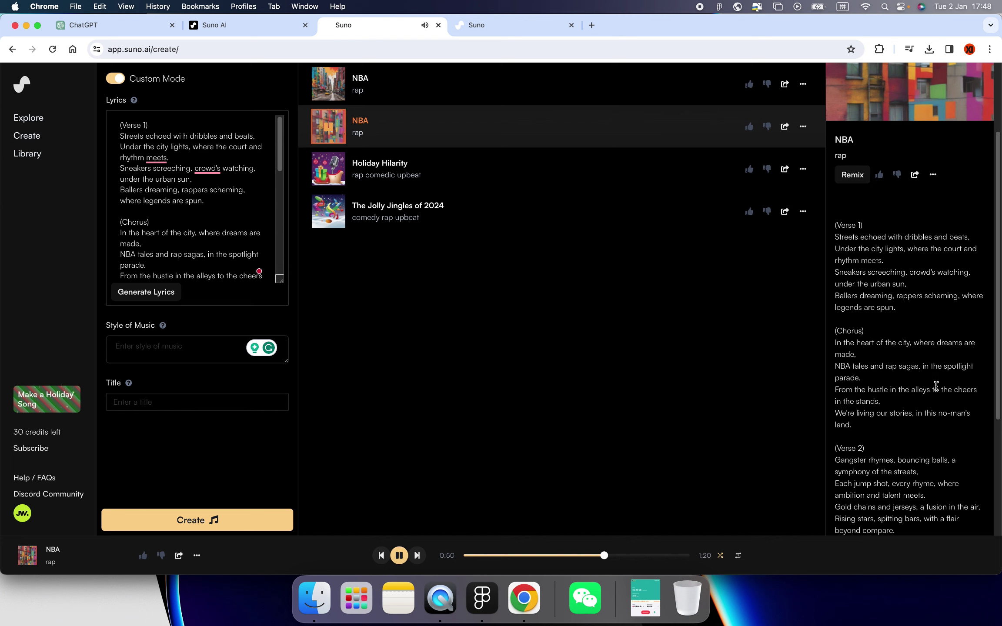
scroll(935, 383, down, 5)
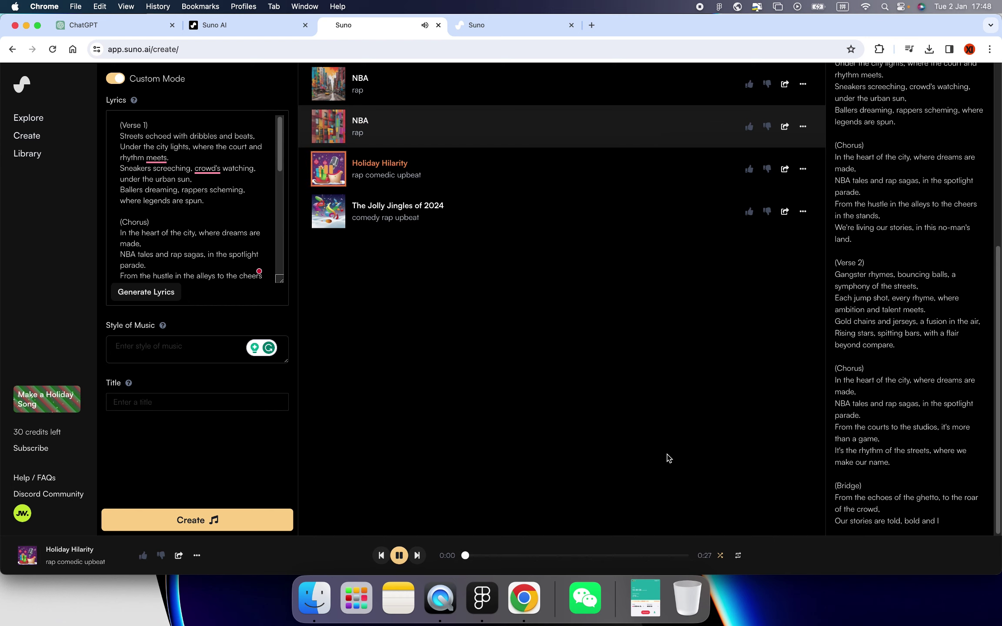
click(399, 555)
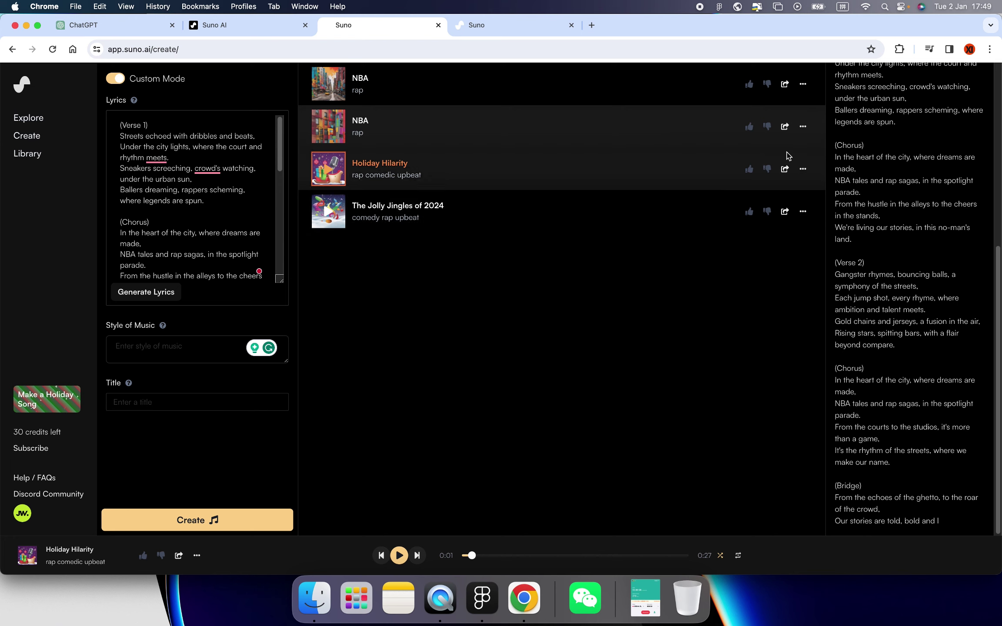
Review the sharing and download options of the second "NBA" song, and look over Suno's annual subscription plans
click(803, 127)
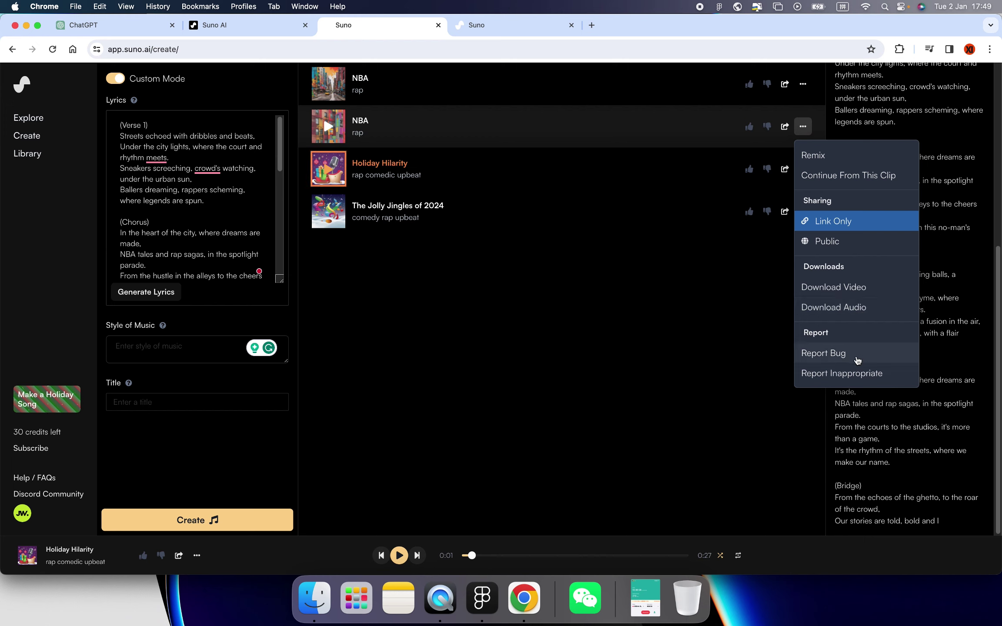
click(548, 339)
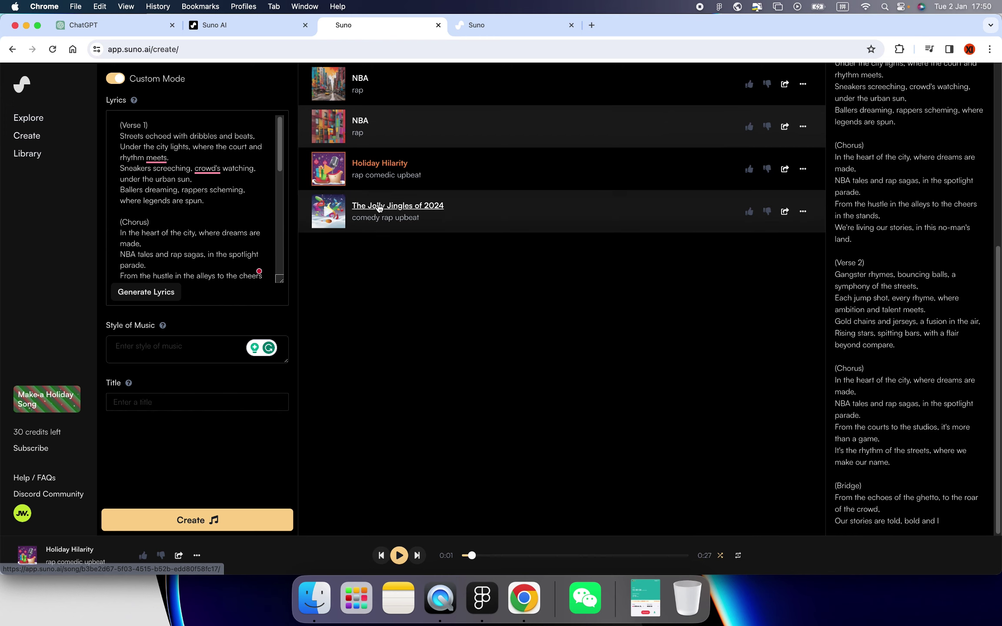
click(497, 25)
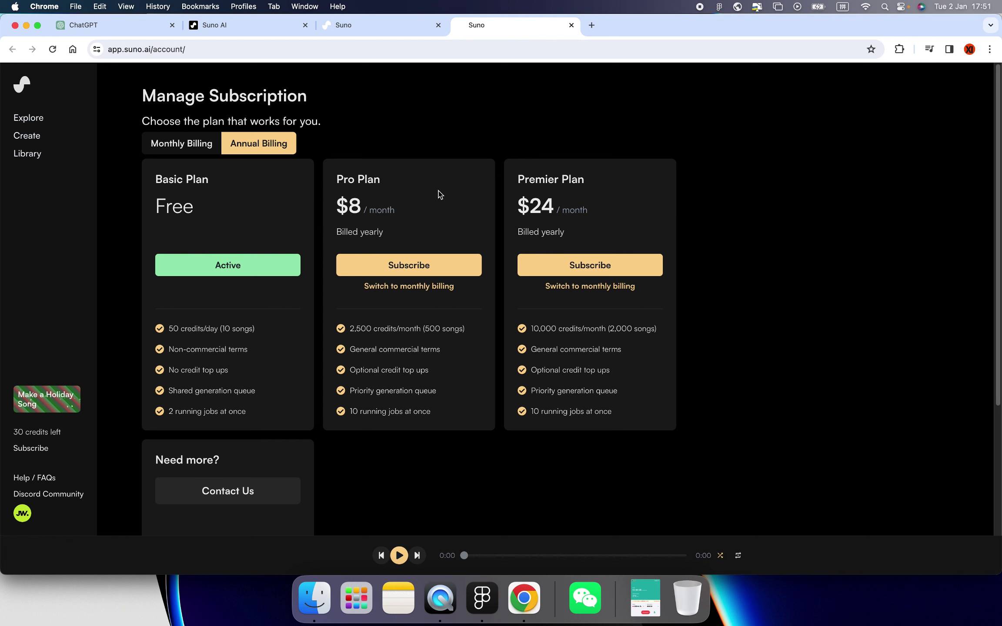
click(372, 25)
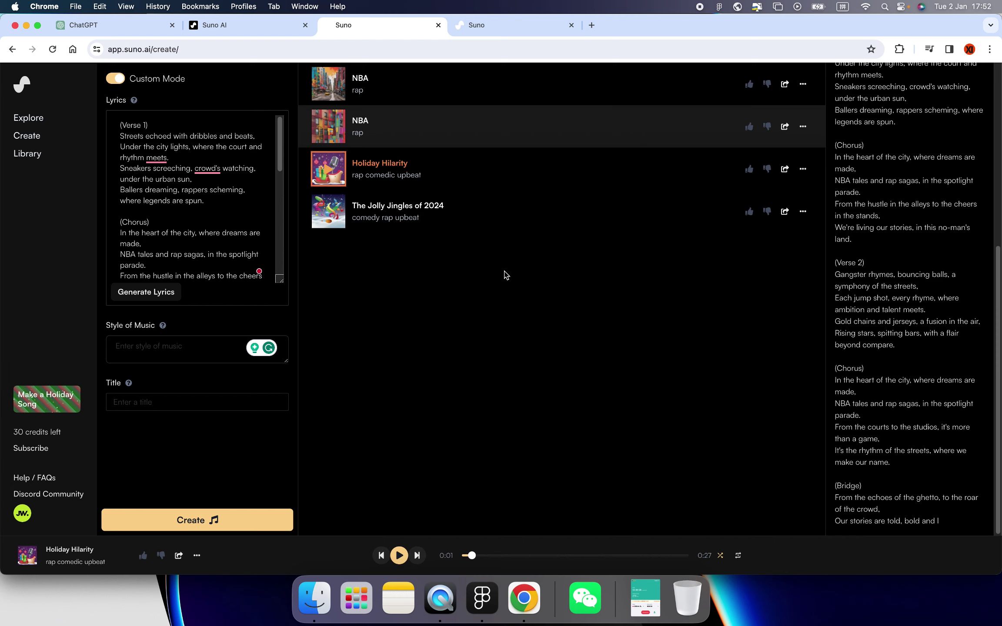
Return to the ChatGPT conversation with the "Hoops and Beats" lyrics and send the request "translate this into Chinese"
click(98, 26)
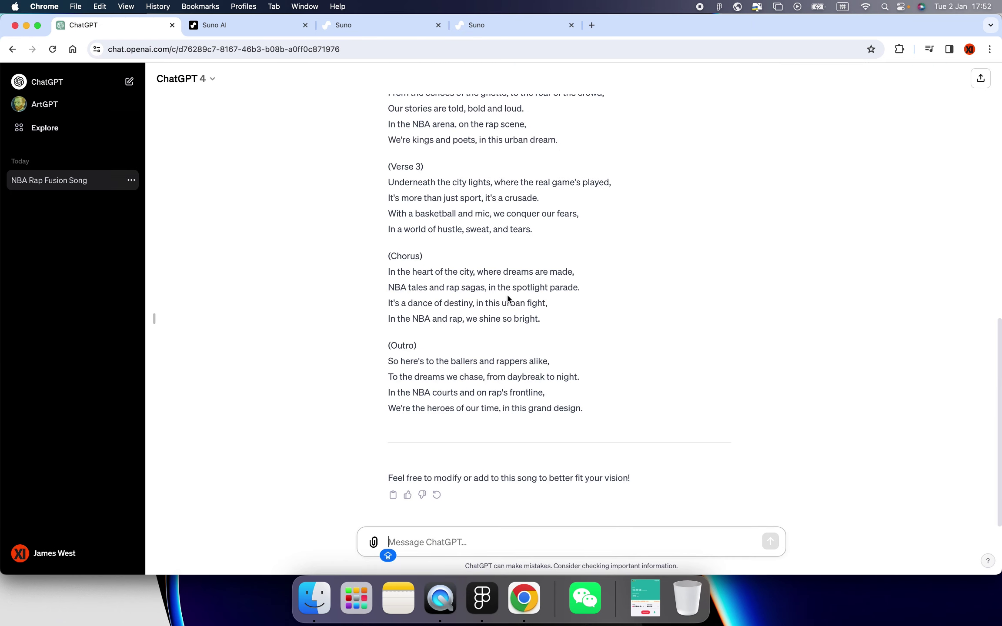
scroll(496, 300, up, 10)
scroll(494, 299, up, 5)
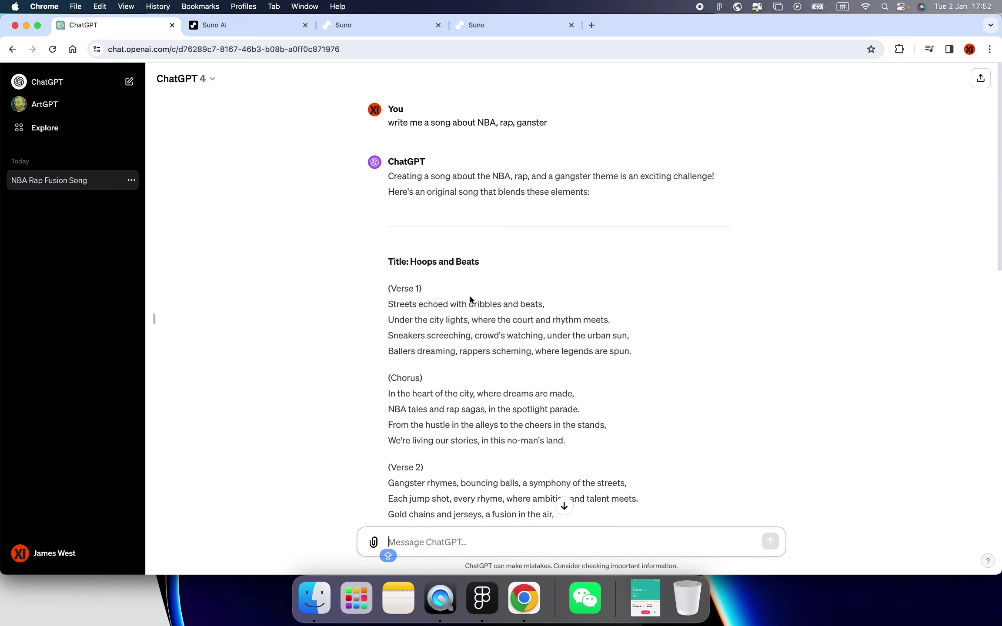
scroll(459, 298, down, 5)
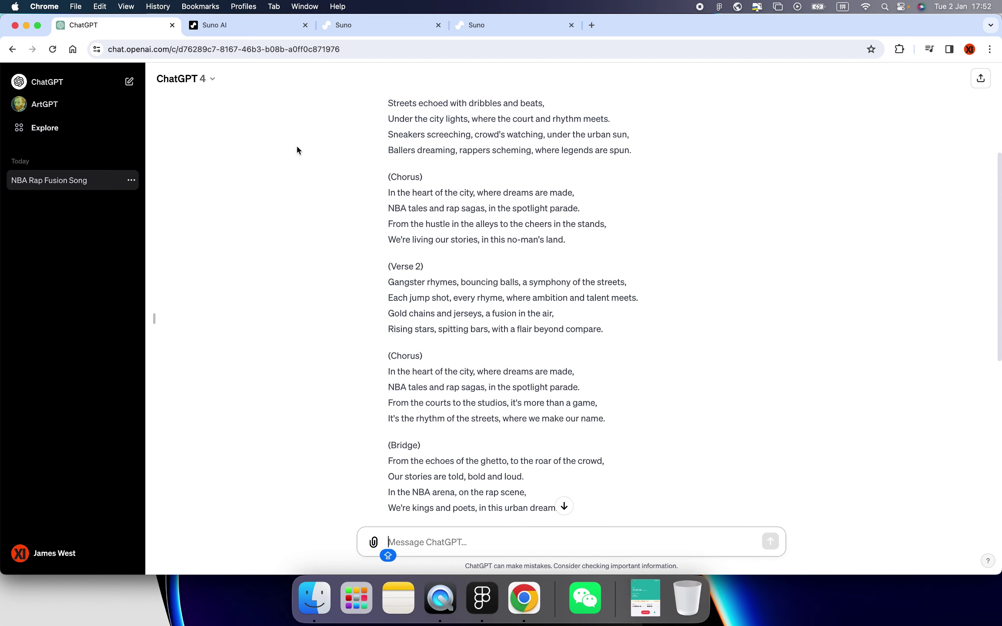
scroll(418, 313, down, 9)
text(w)
key(BackSpace)
key(Caps_Lock)
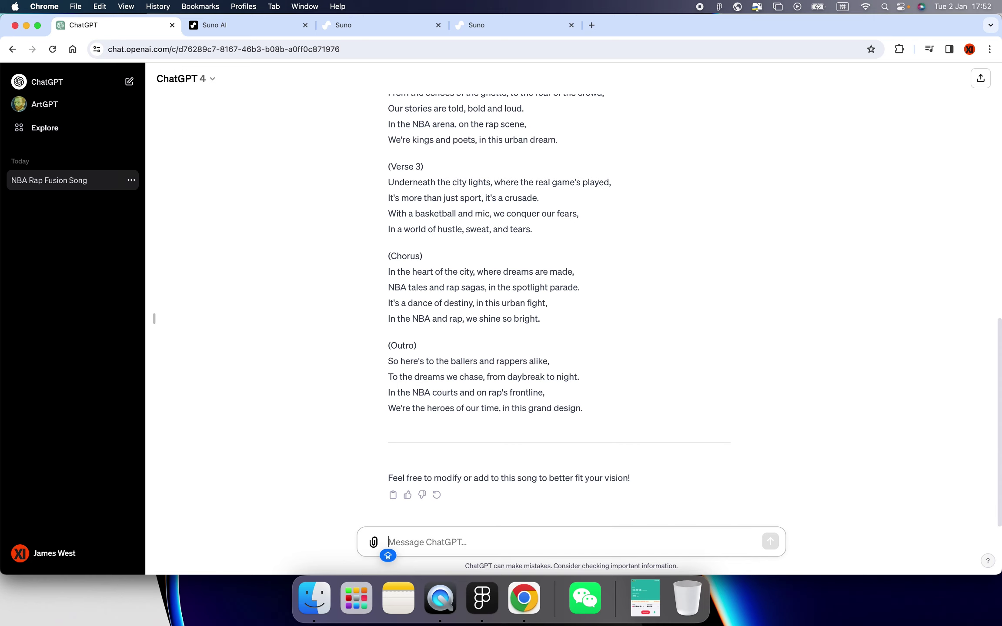
text(translate this ino)
key(Caps_Lock)
text(Chinese)
key(Return)
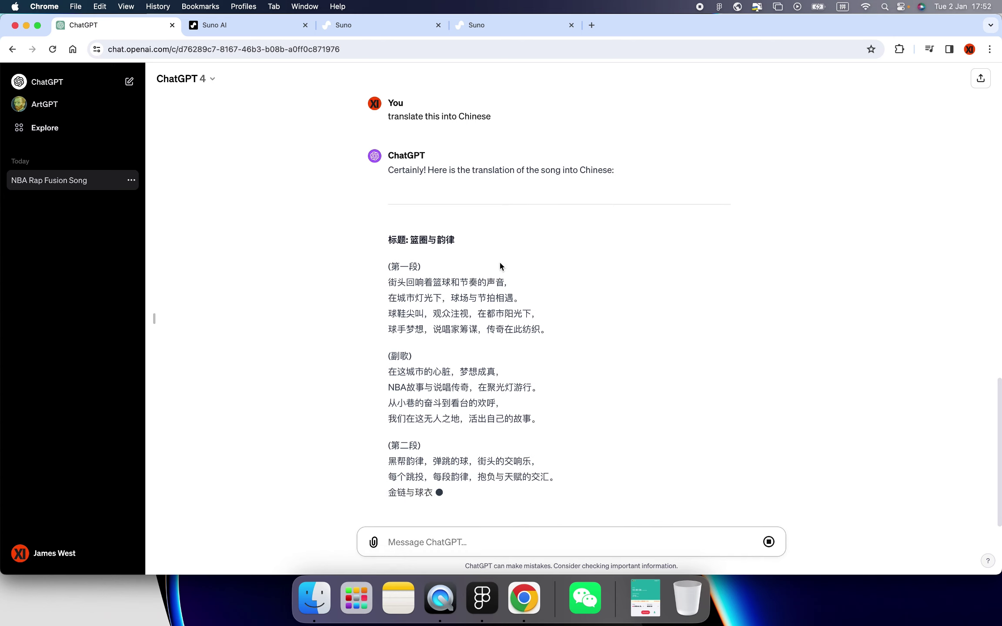
scroll(497, 260, up, 3)
scroll(500, 267, down, 3)
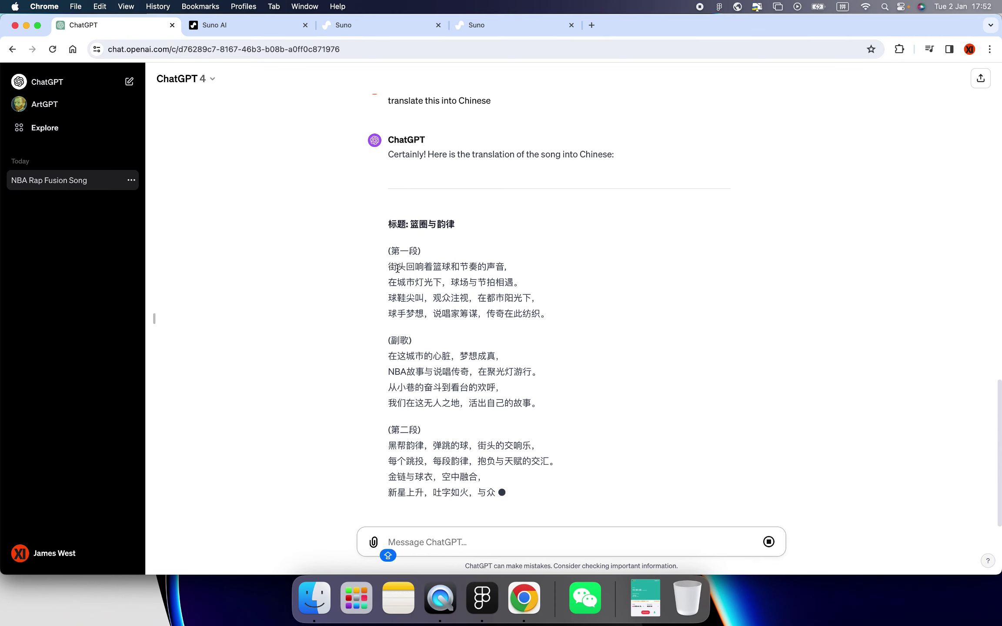
click(256, 34)
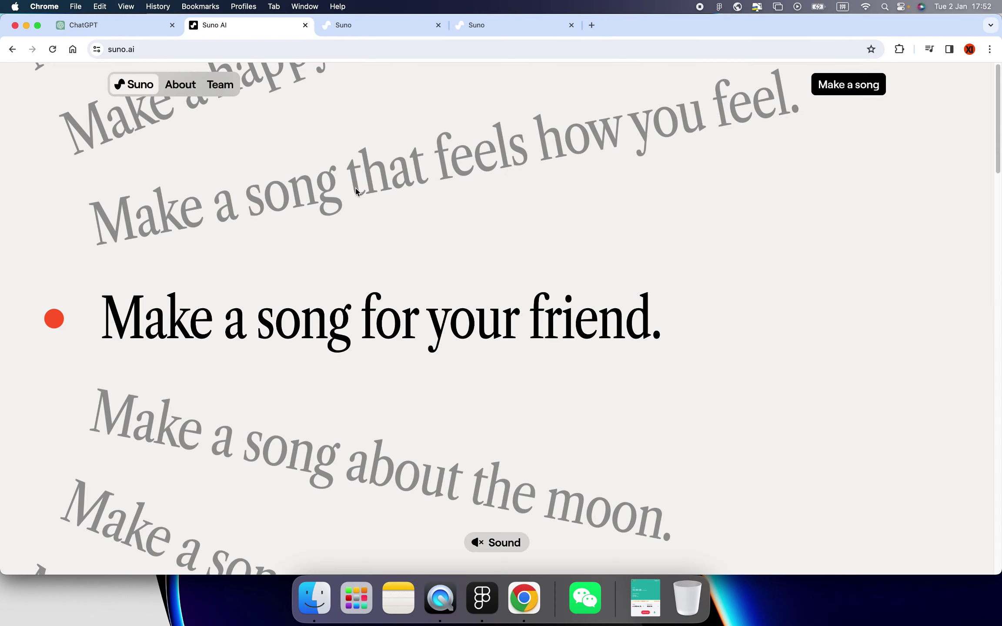
click(379, 27)
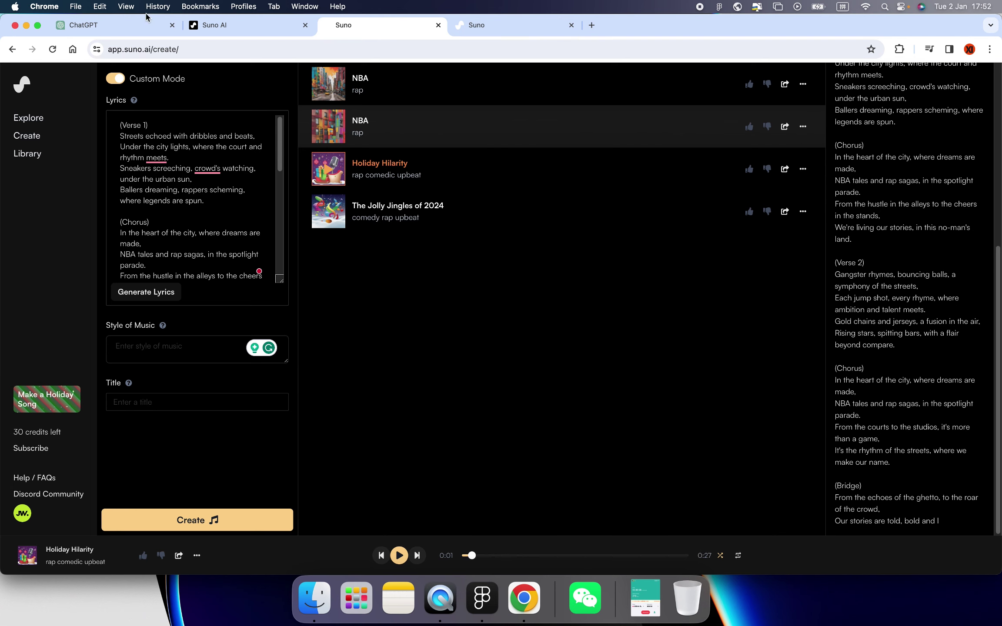
click(131, 24)
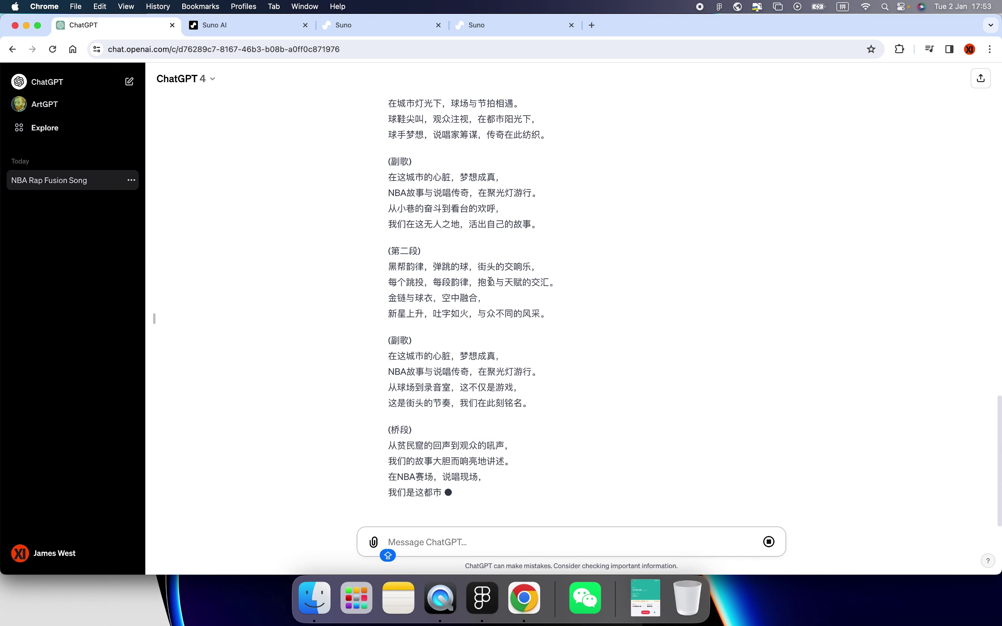
Replace the English lyrics in Suno's Custom Mode with ChatGPT's full Chinese translation, starting at (第一段), and create the song
scroll(394, 203, up, 3)
drag(395, 203, 520, 420)
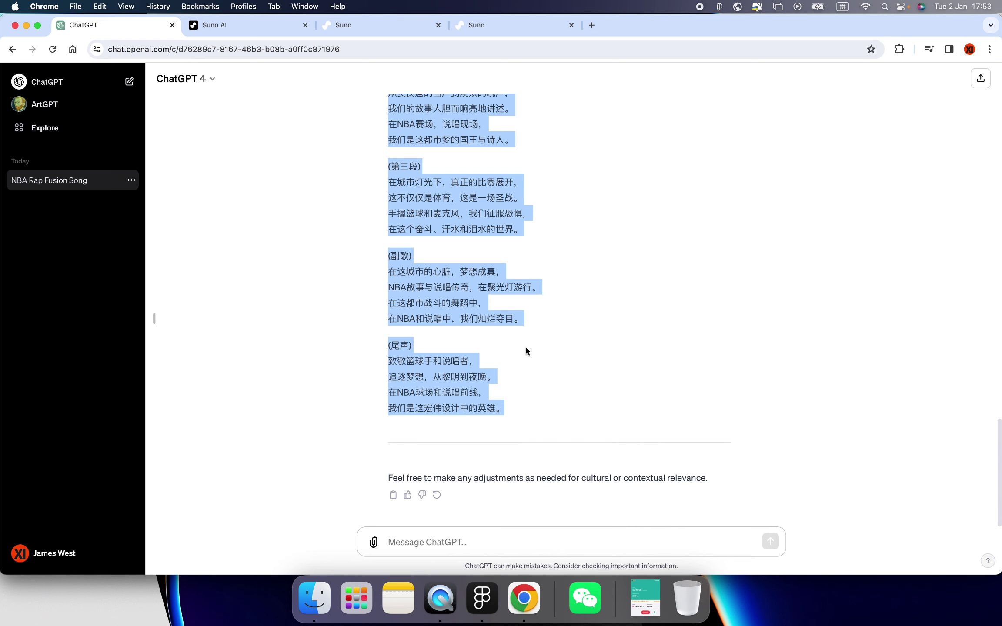
click(360, 30)
click(196, 209)
key(super+a)
key(super+v)
click(224, 522)
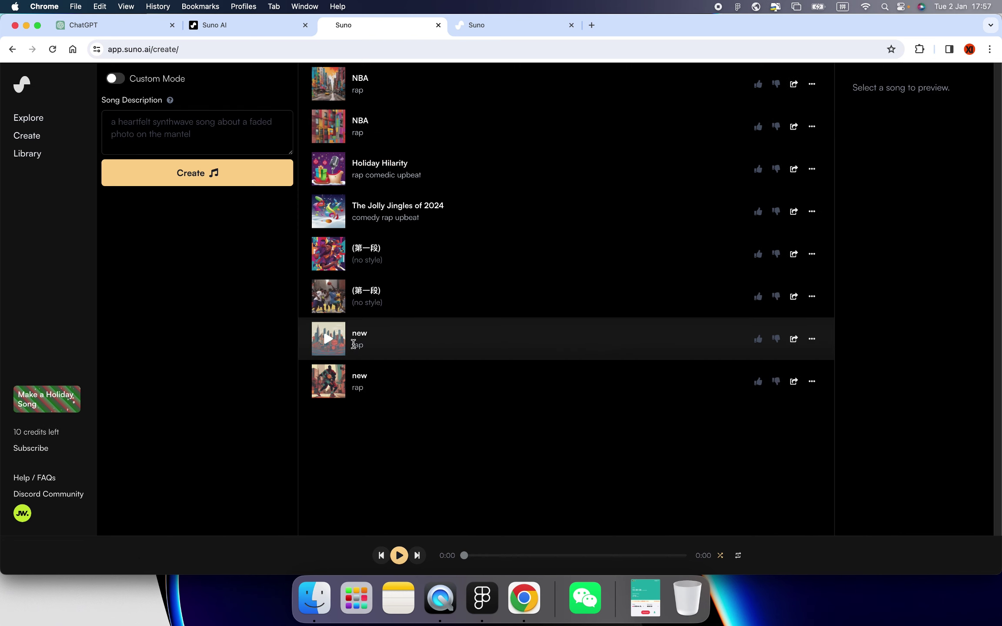
Play the first "new" rap song with Chinese lyrics while following its text, and pause it partway through
click(329, 344)
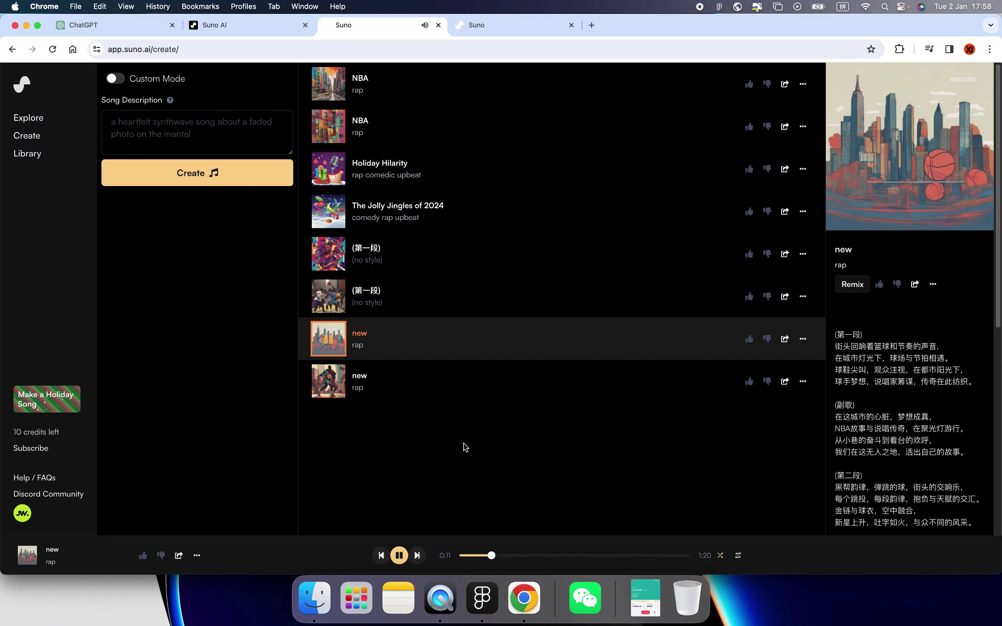
scroll(883, 429, down, 1)
scroll(883, 429, down, 2)
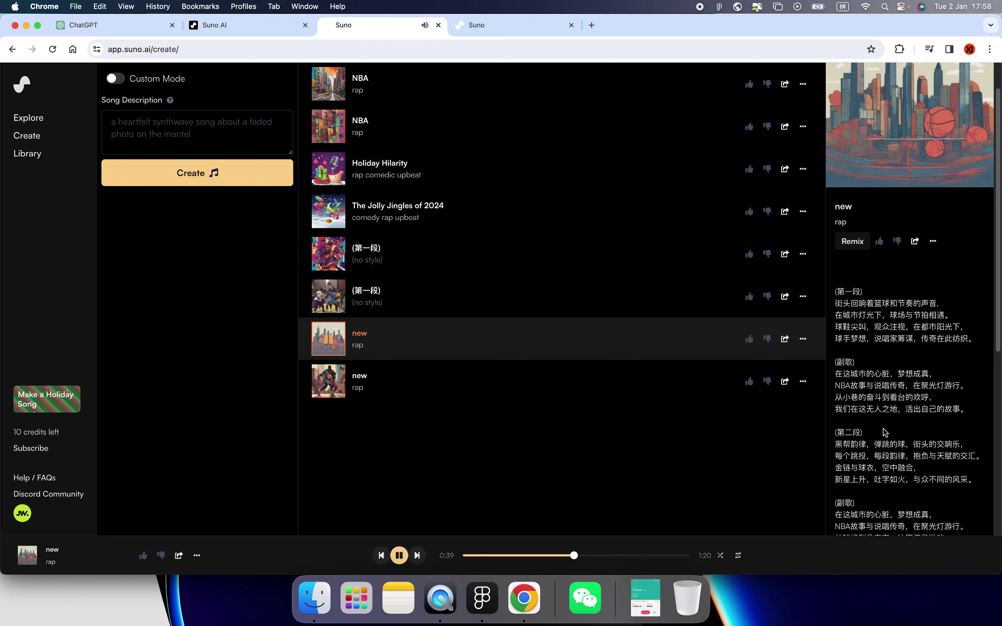
click(397, 561)
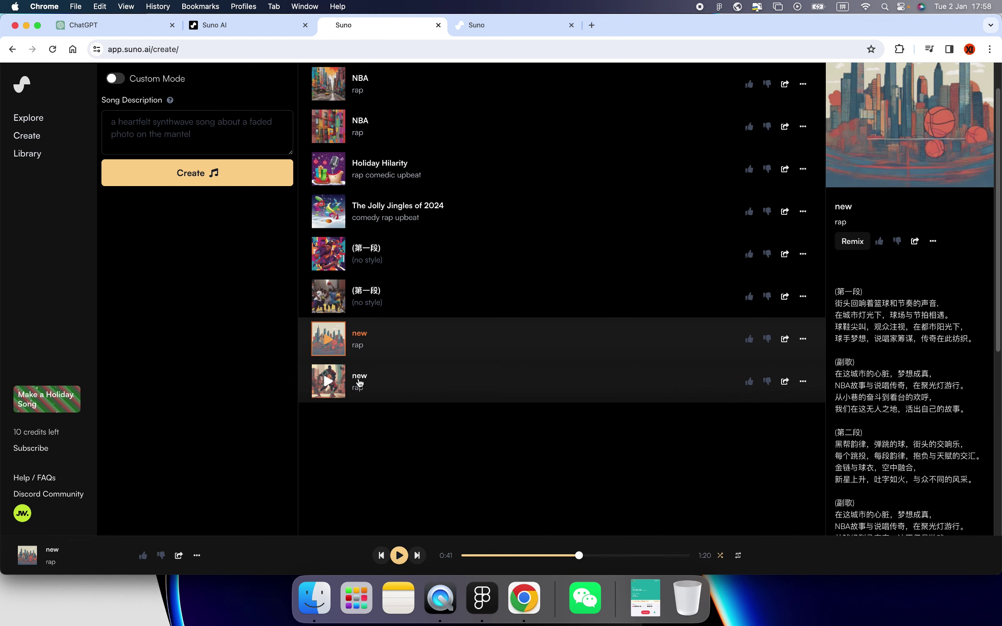
Listen to part of the second "new" rap song while following its Chinese lyrics, pause it and return to the subscription plans
click(334, 386)
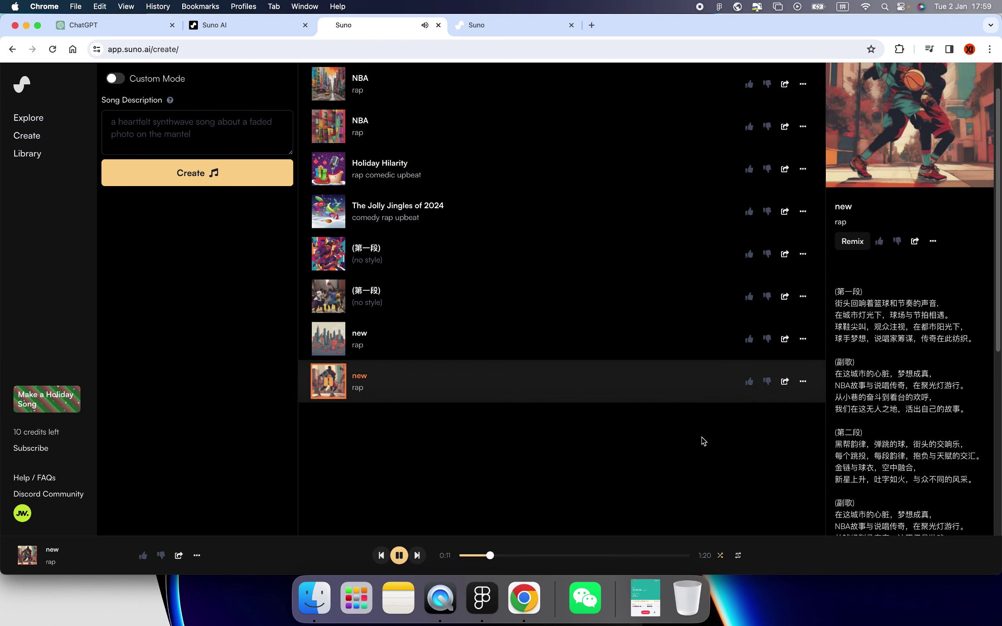
scroll(865, 443, down, 2)
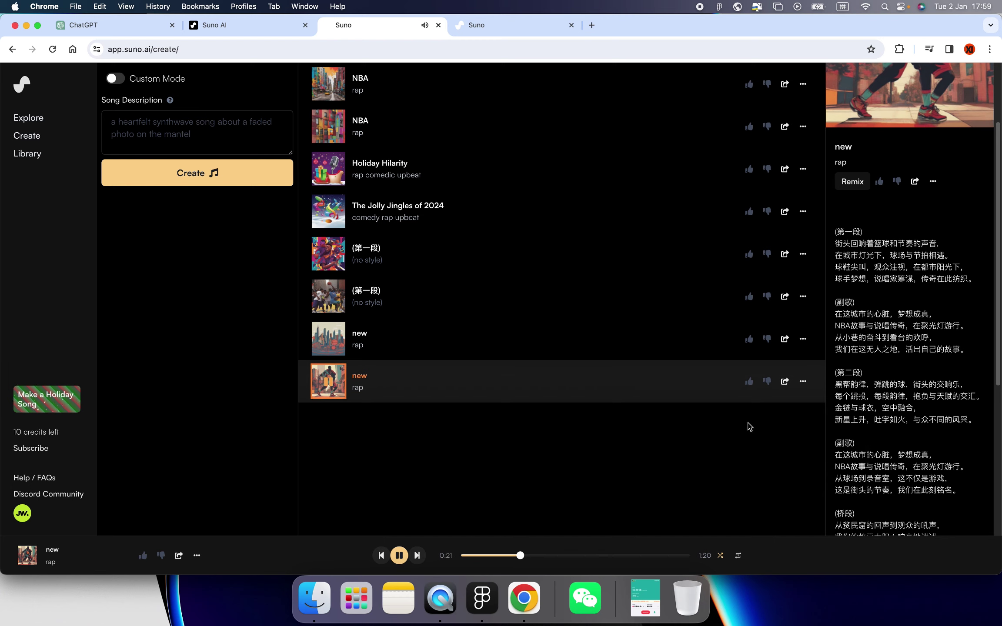
scroll(878, 458, down, 2)
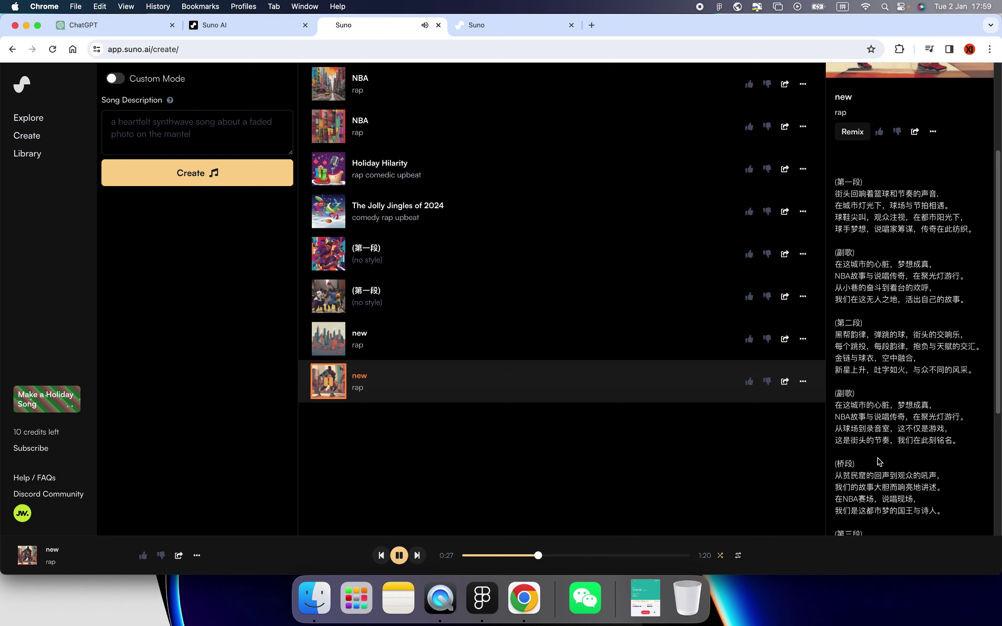
key(space)
key(ctrl+Tab)
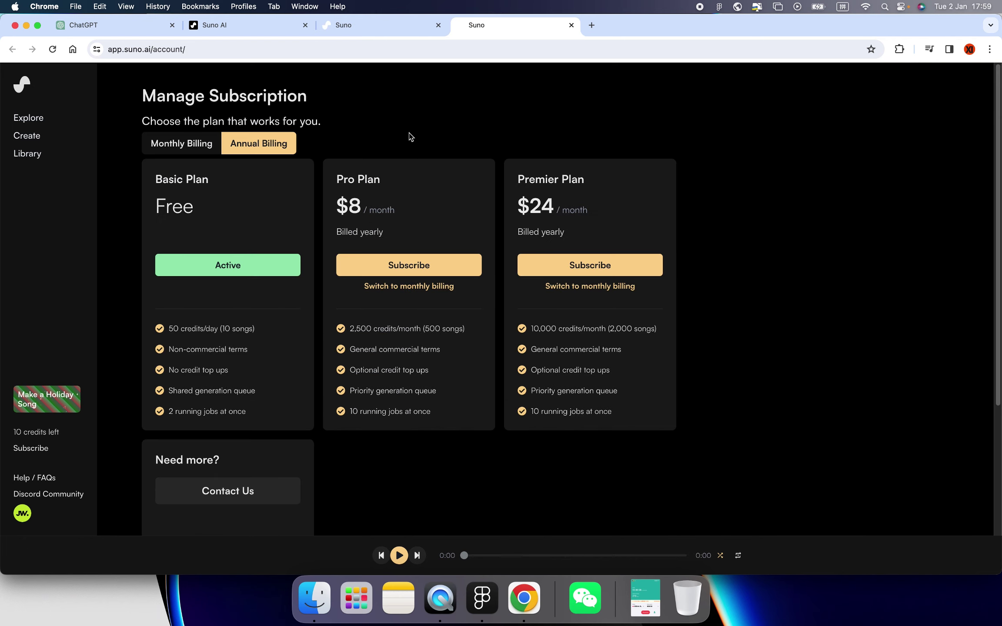